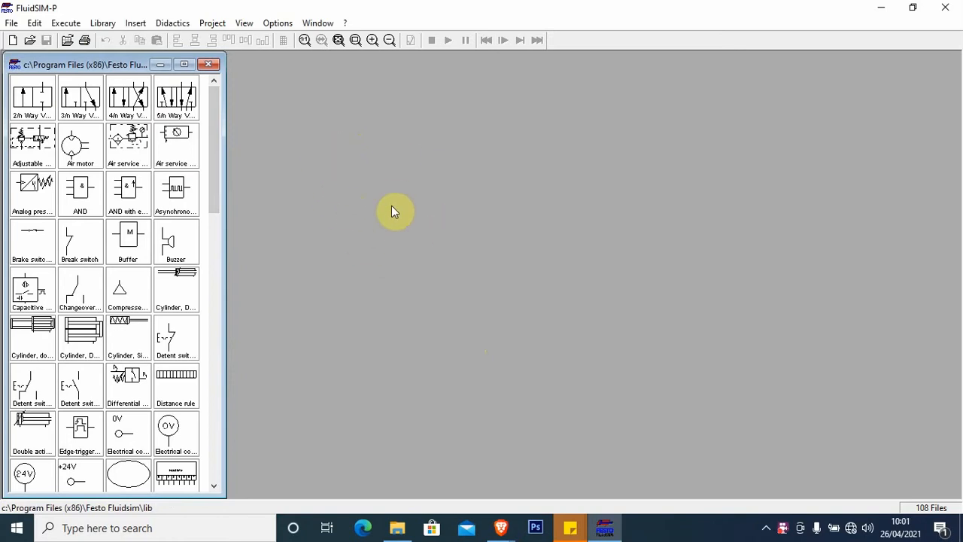
- Create a new circuit and place a 3/n way valve with a compressed air supply below it and a single acting cylinder above it
left_click(15, 42)
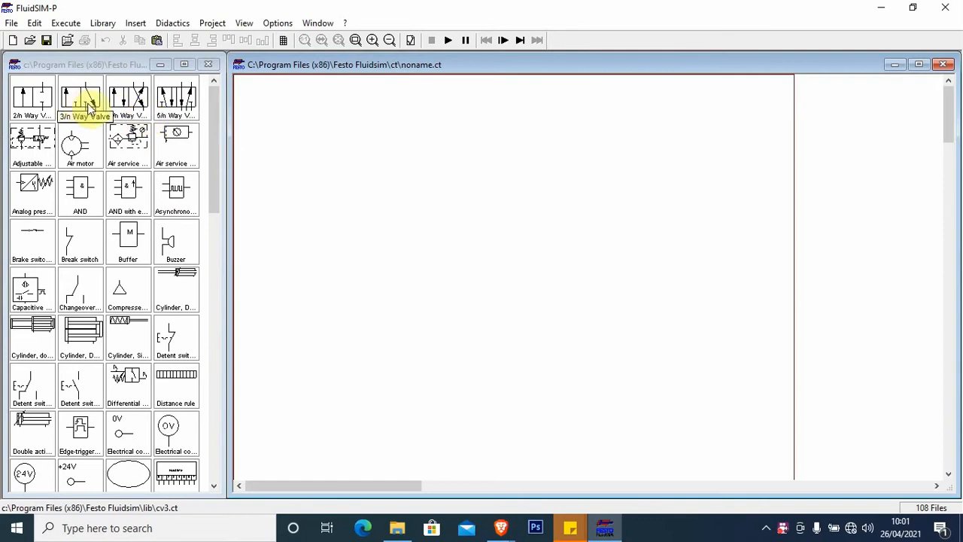
left_click_drag(90, 106, 355, 152)
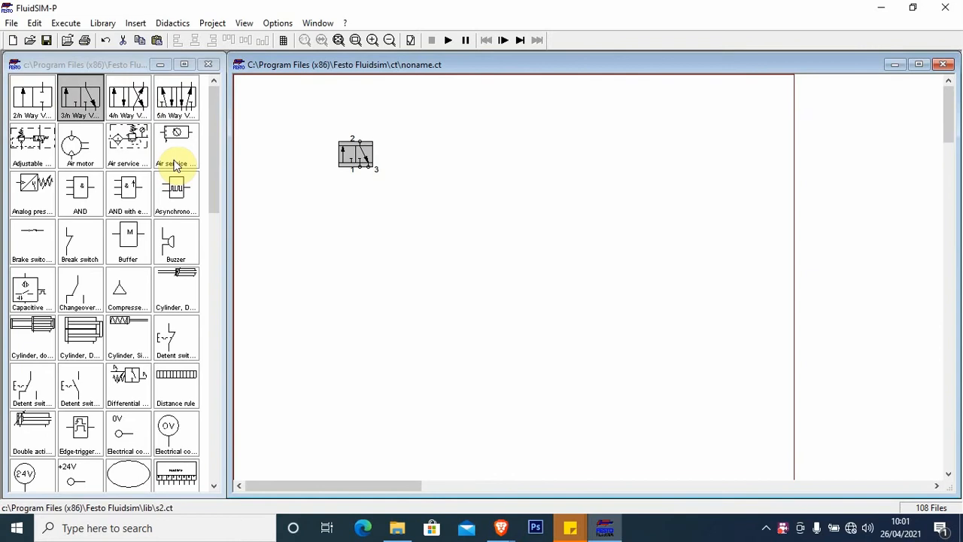
left_click_drag(147, 285, 358, 202)
left_click_drag(215, 198, 207, 467)
left_click_drag(129, 276, 387, 112)
left_click(421, 151)
- Connect the cylinder port to valve port 2 and the compressed air supply to valve port 1
left_click(374, 111)
left_click(402, 142)
left_click(354, 161)
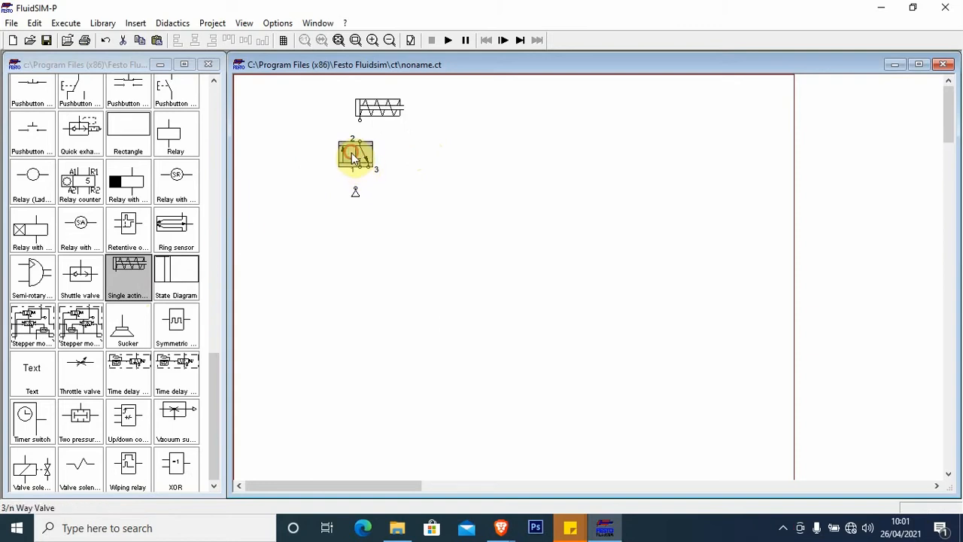
left_click(389, 147)
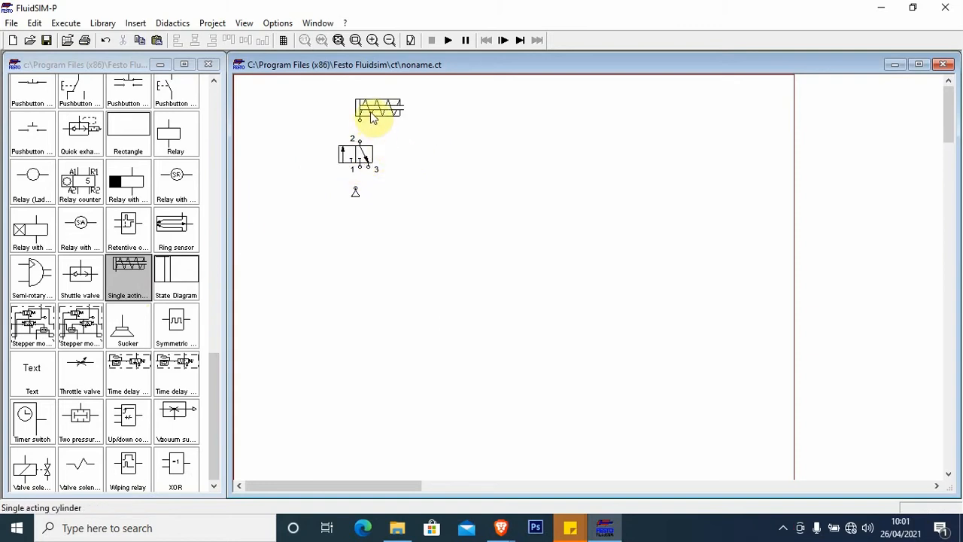
left_click(369, 155)
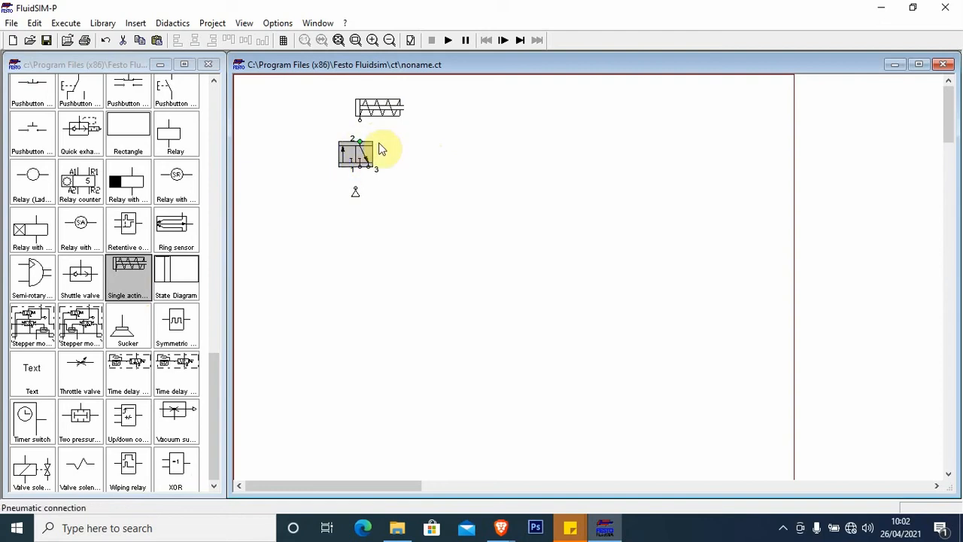
left_click(392, 143)
left_click_drag(360, 122, 360, 141)
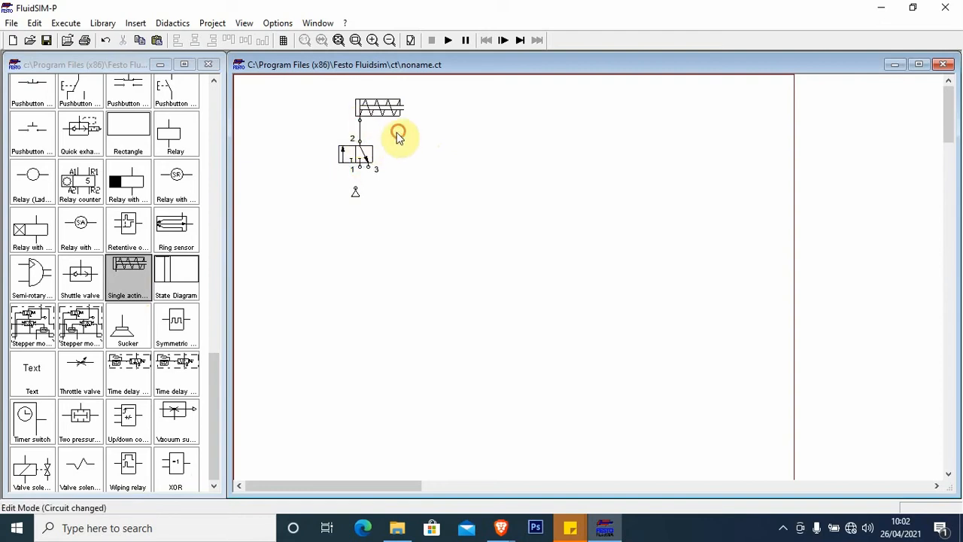
left_click(395, 186)
left_click_drag(360, 168, 358, 189)
left_click(383, 183)
- Fit a silencer as the terminator on the valve's exhaust port 3
double_click(367, 168)
left_click(493, 297)
left_click(485, 419)
left_click(423, 340)
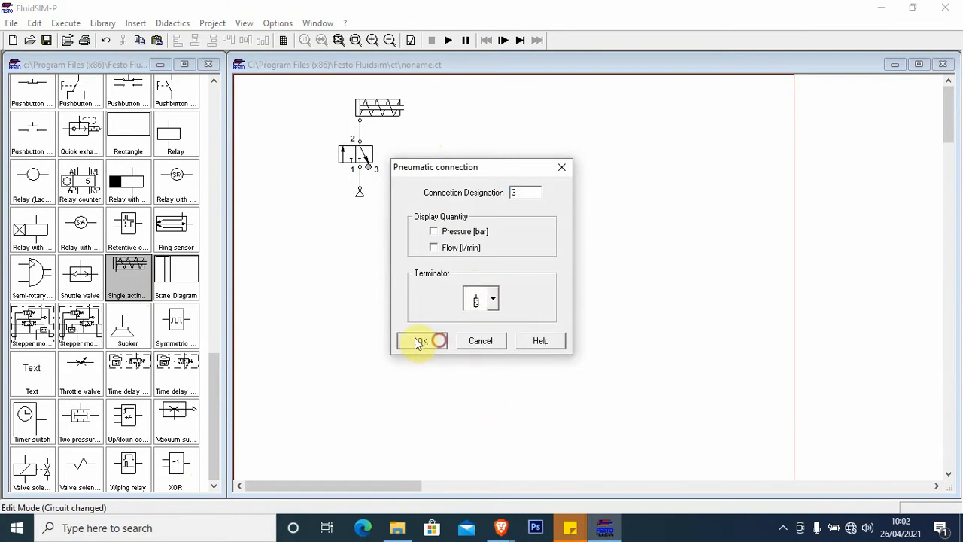
- Configure the 3/n way valve with solenoid actuation on its left side and spring return on its right side
double_click(363, 152)
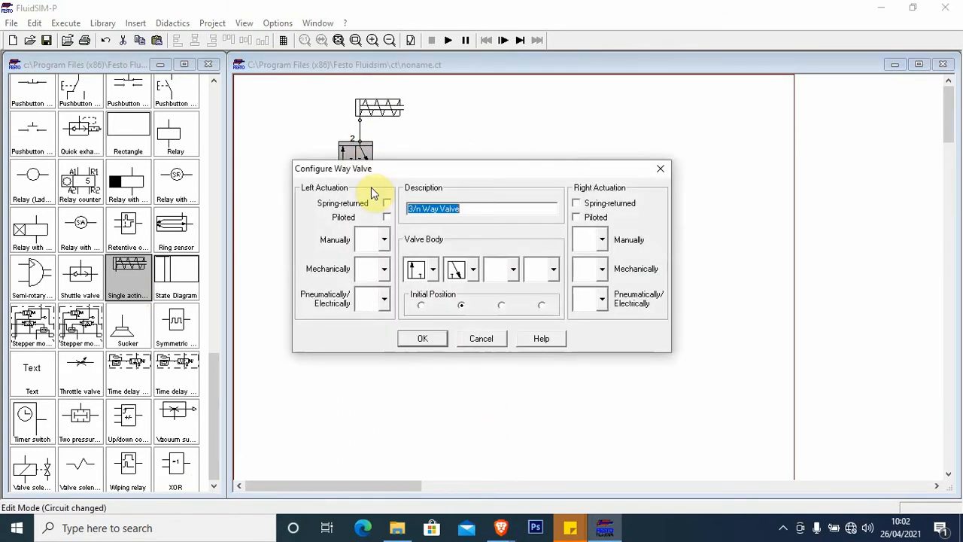
left_click(384, 298)
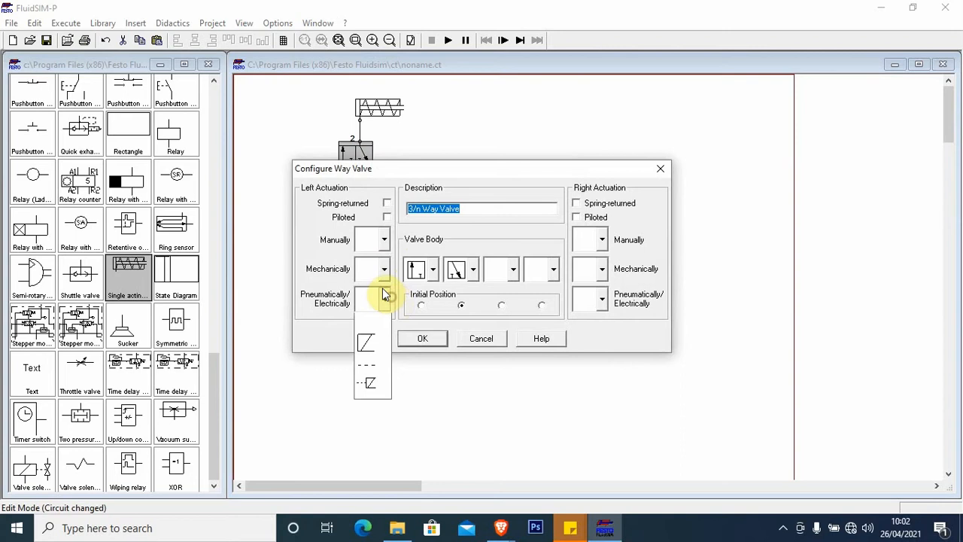
left_click(362, 344)
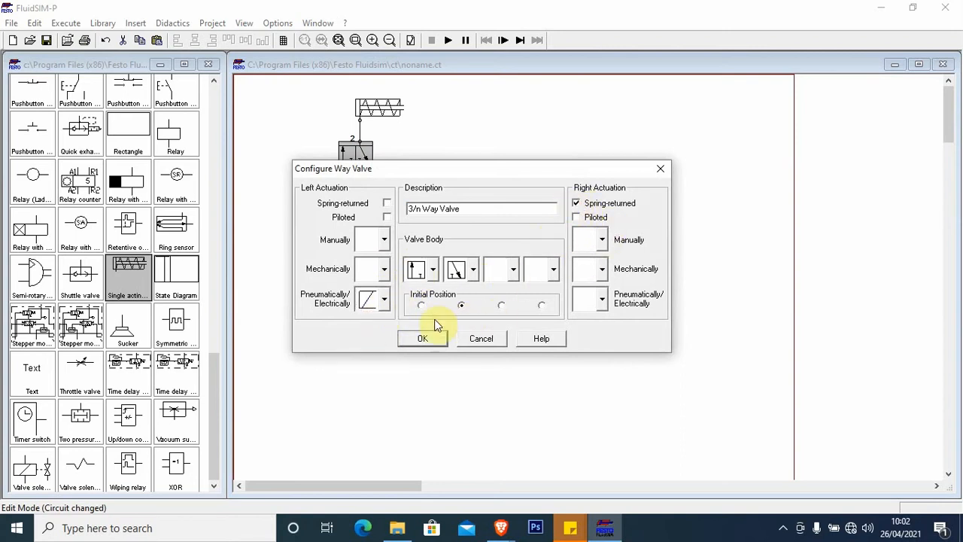
left_click(422, 341)
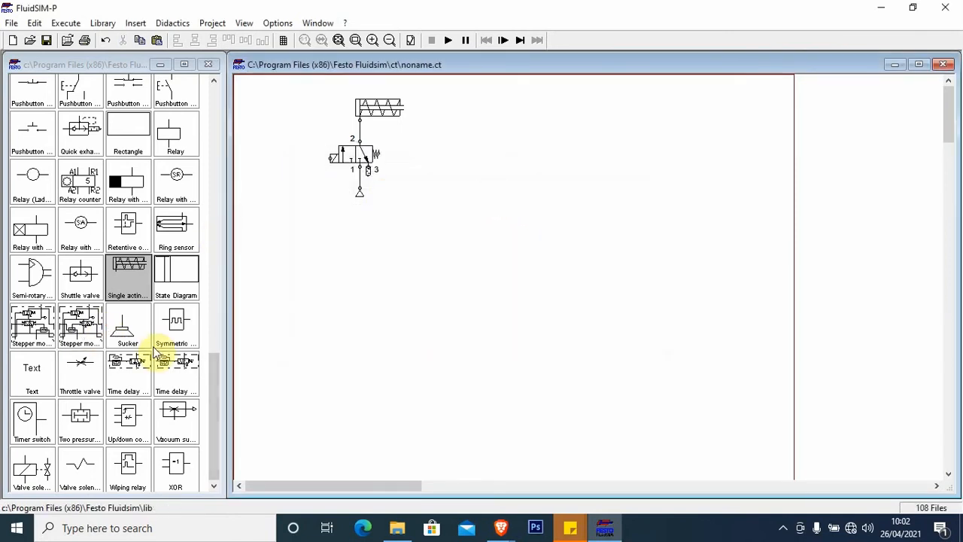
- Place a +24V electrical connection below the pneumatic circuit and a 0V connection farther down beneath it
scroll(134, 309, "up", 4)
scroll(133, 309, "up", 3)
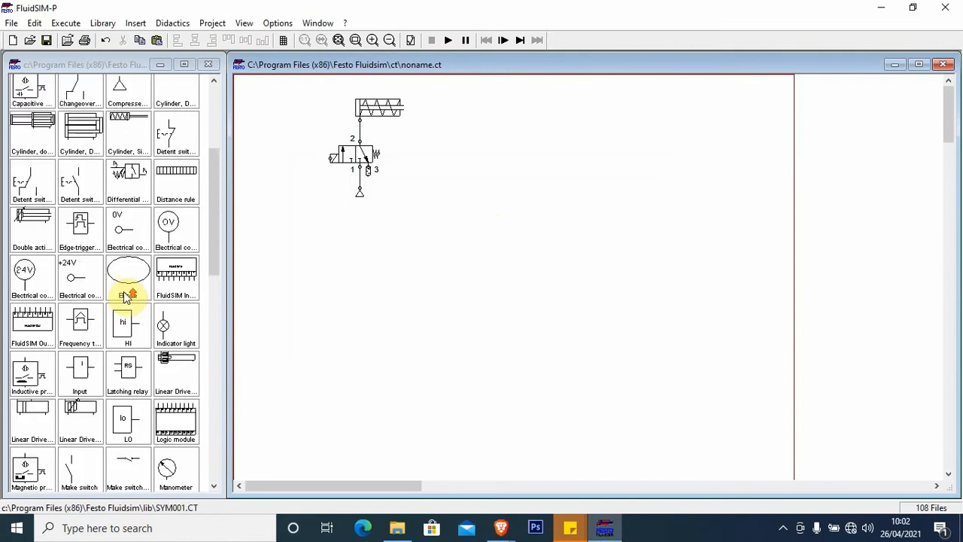
left_click_drag(95, 266, 303, 251)
left_click_drag(124, 229, 300, 386)
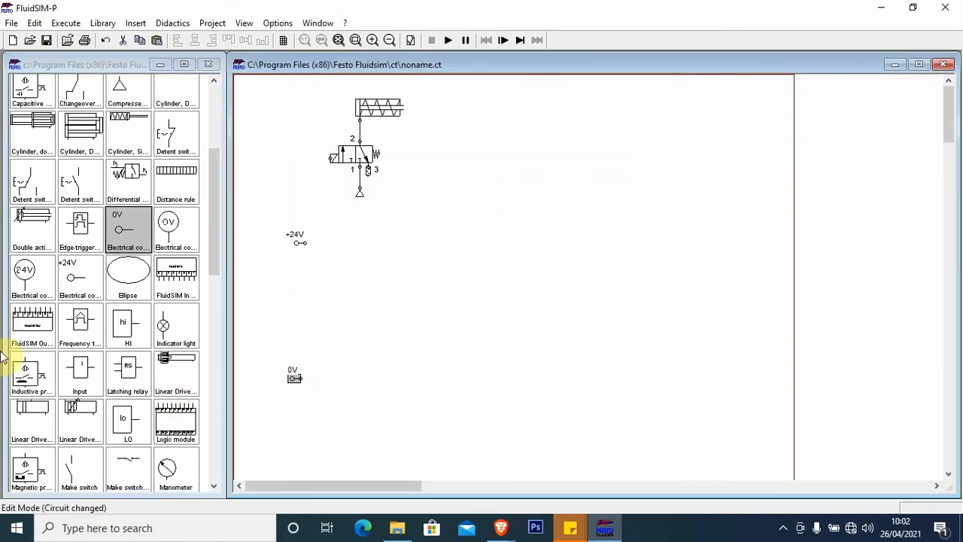
left_click(393, 316)
- Add a make pushbutton and a valve solenoid below it, wired in series between the +24V and 0V connections
left_click_drag(211, 178, 313, 243)
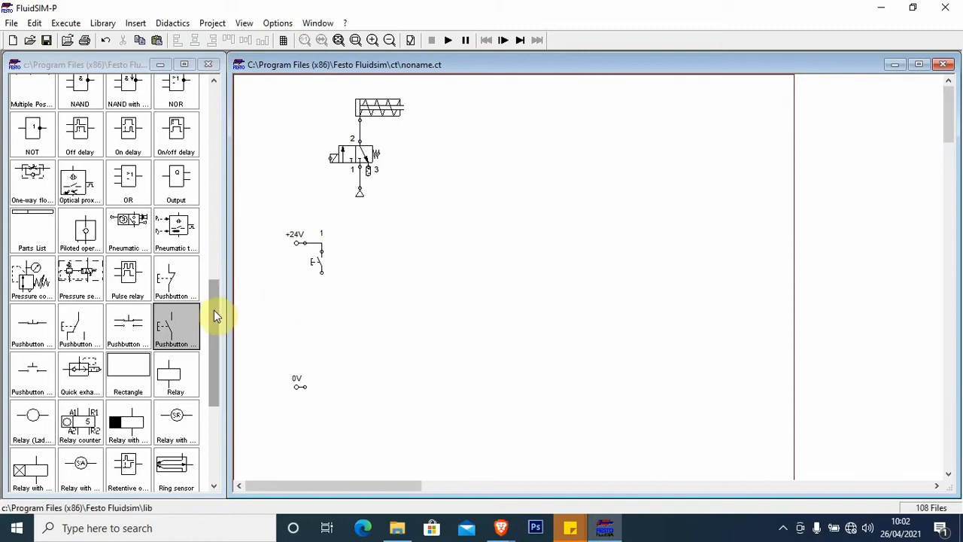
left_click_drag(213, 311, 198, 414)
left_click_drag(27, 468, 321, 357)
left_click(367, 351)
left_click_drag(323, 273, 301, 387)
double_click(325, 360)
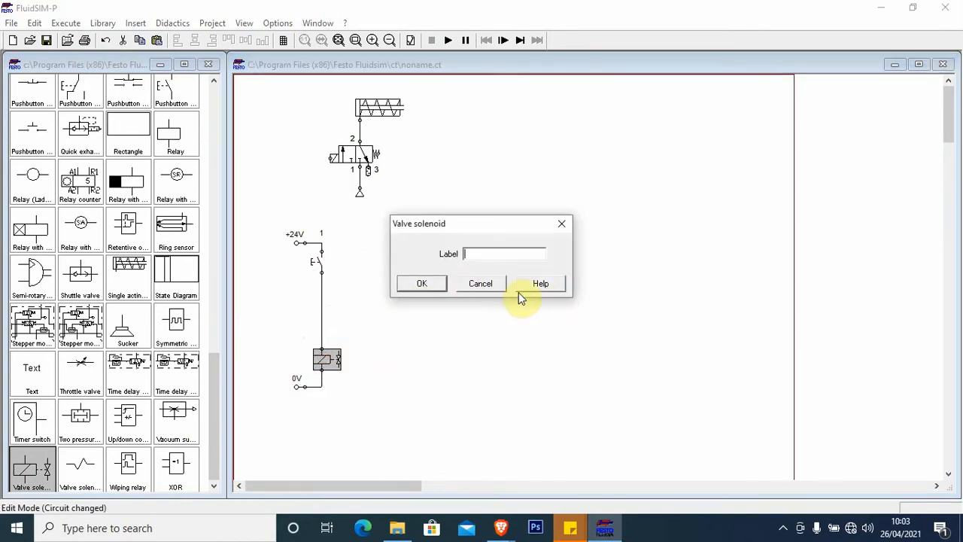
left_click(481, 283)
double_click(324, 362)
left_click(471, 284)
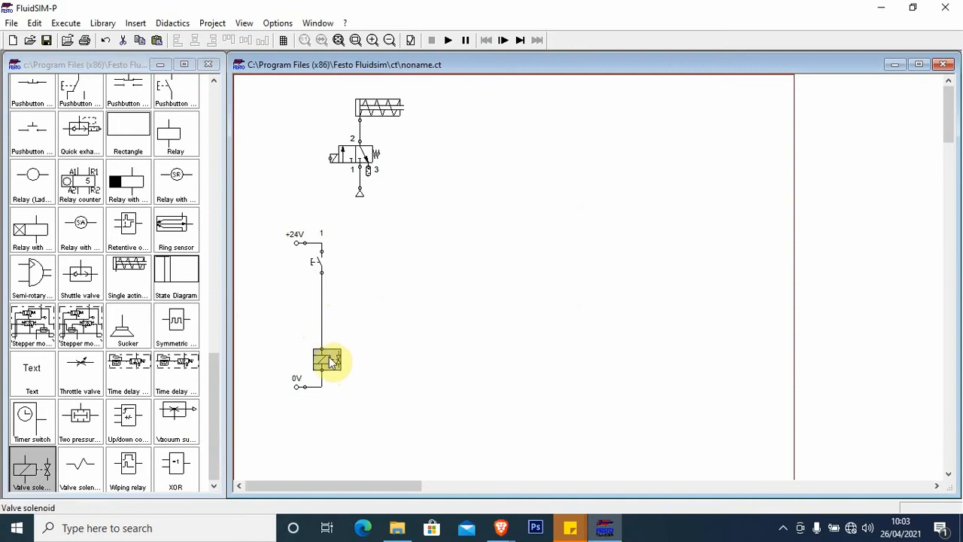
- Label the valve solenoid in the electrical circuit Y1 and the make pushbutton PB1
double_click(328, 364)
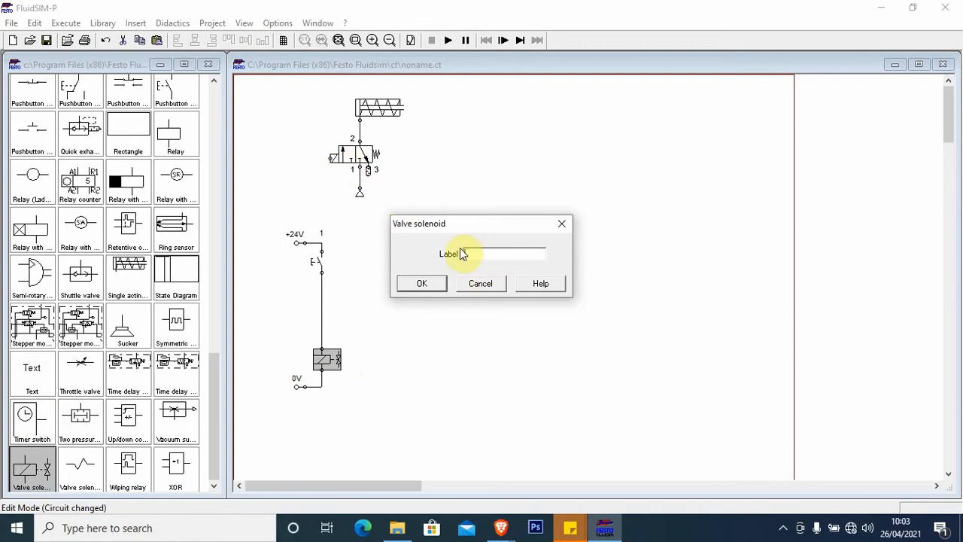
type("Y1")
key("Return")
double_click(310, 256)
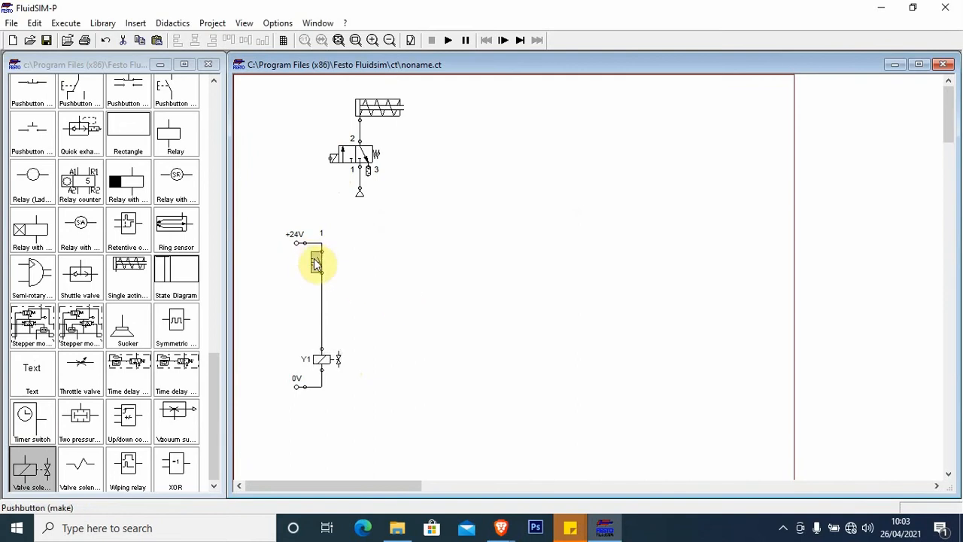
type("PB1")
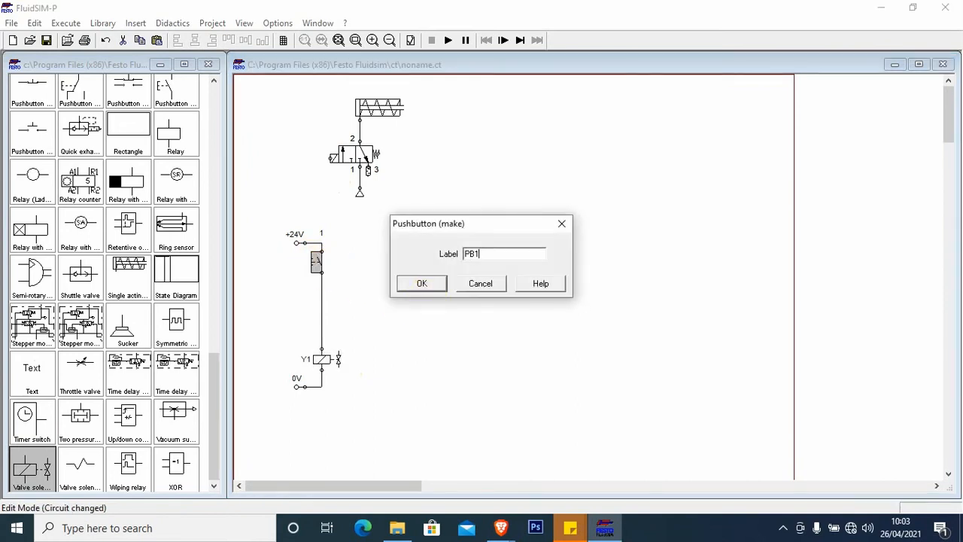
left_click(422, 286)
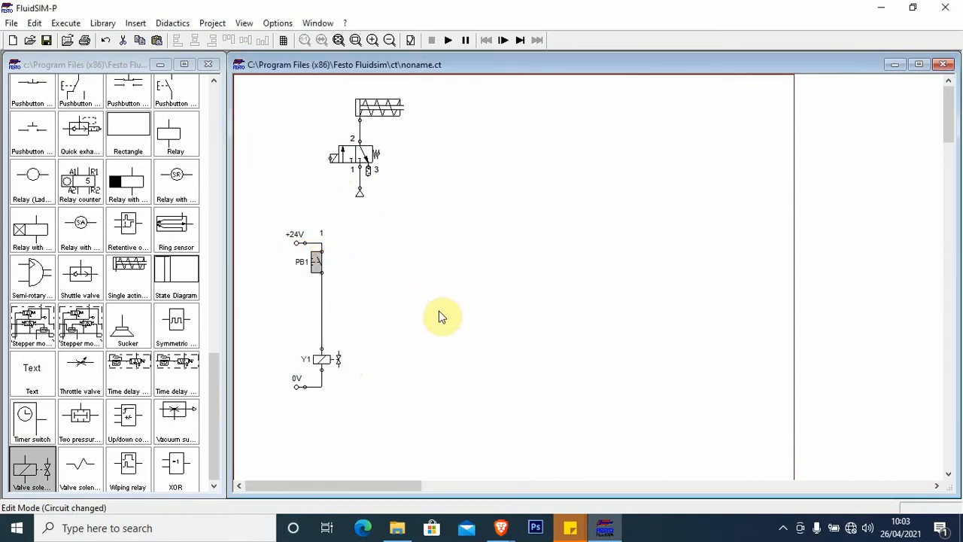
- Label the way valve's solenoid connection Y1 and move the whole pneumatic circuit directly above the electrical branch
double_click(331, 158)
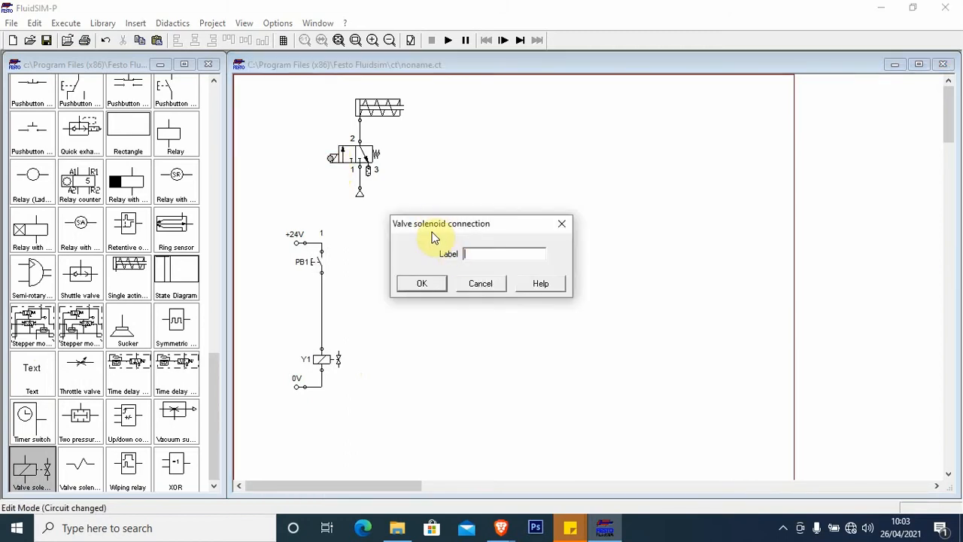
key("Return")
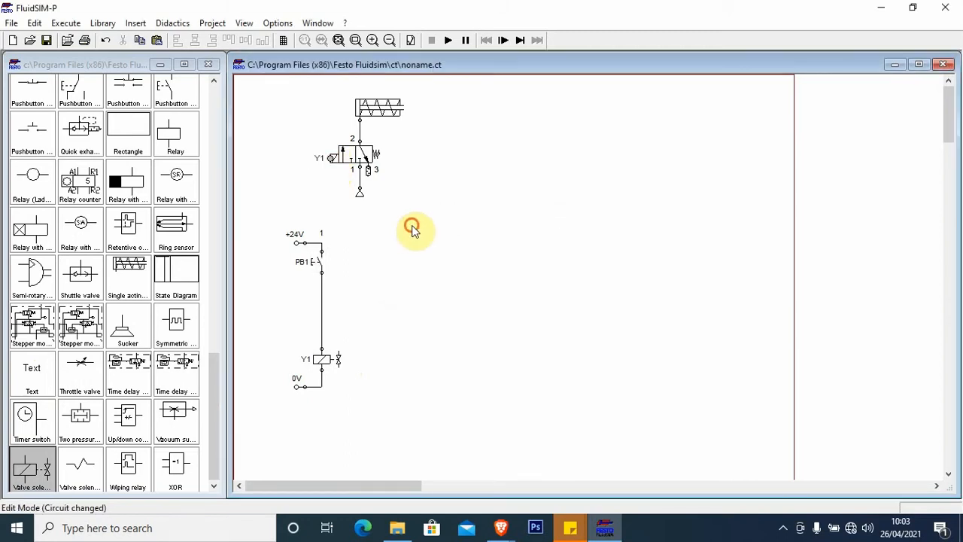
left_click_drag(370, 202, 291, 88)
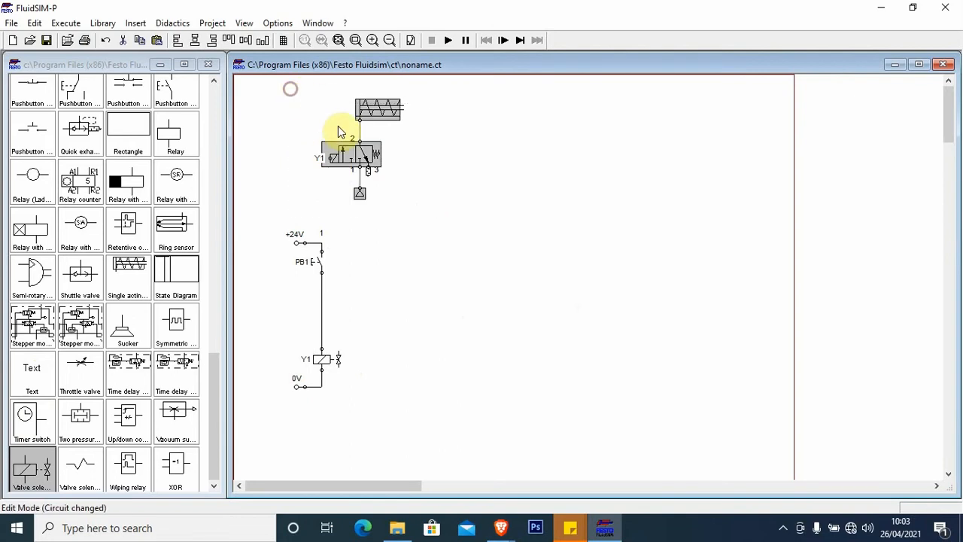
left_click_drag(338, 150, 307, 164)
left_click(389, 188)
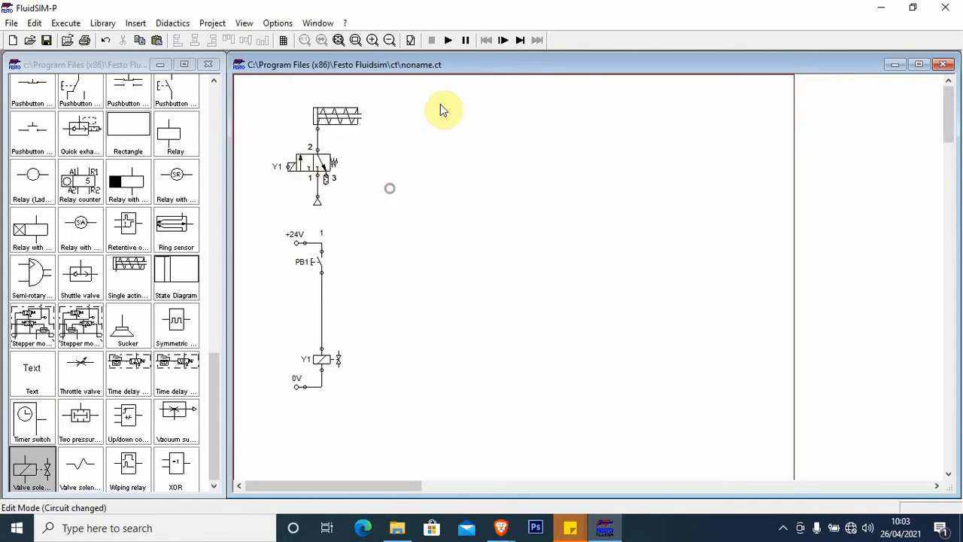
- Run the simulation and actuate pushbutton PB1 repeatedly to examine how solenoid Y1, the valve and the cylinder respond
left_click(450, 42)
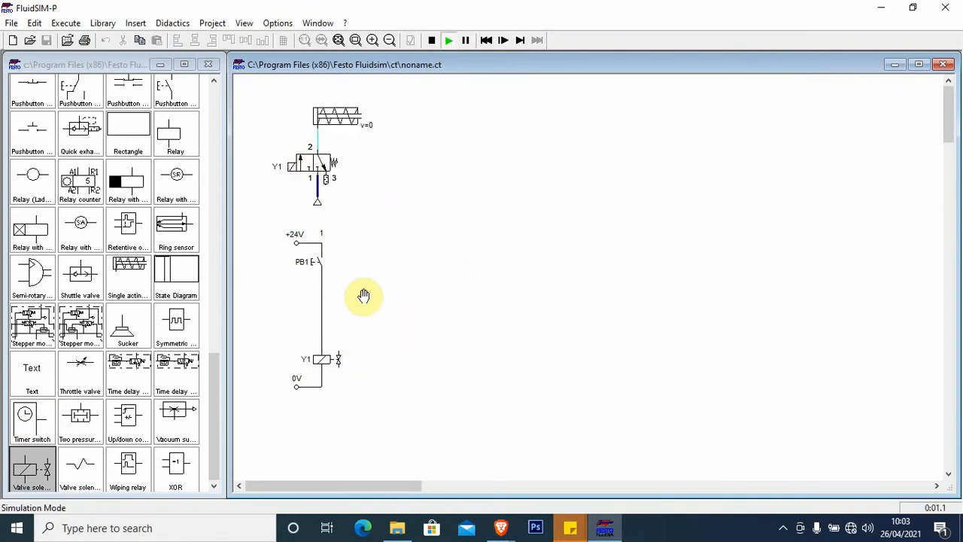
left_click(320, 252)
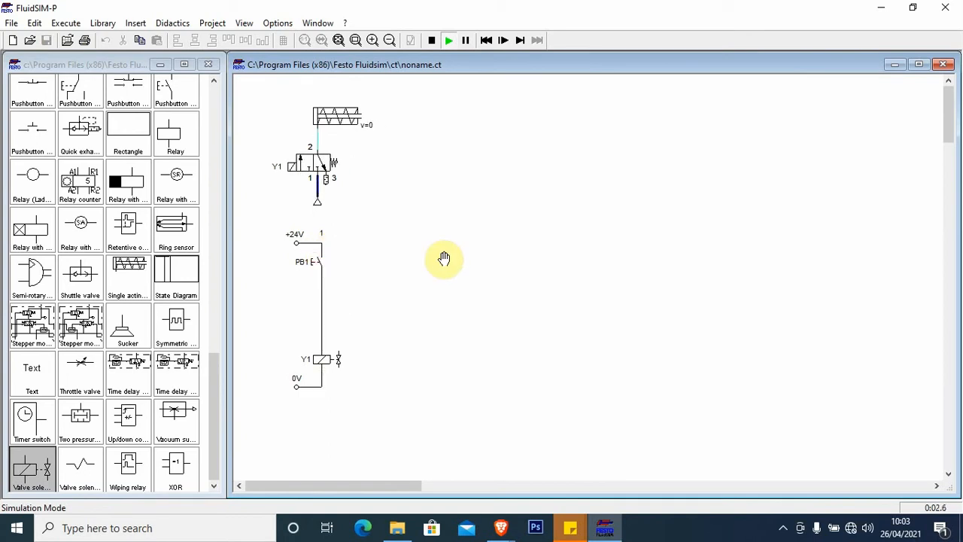
left_click(320, 254)
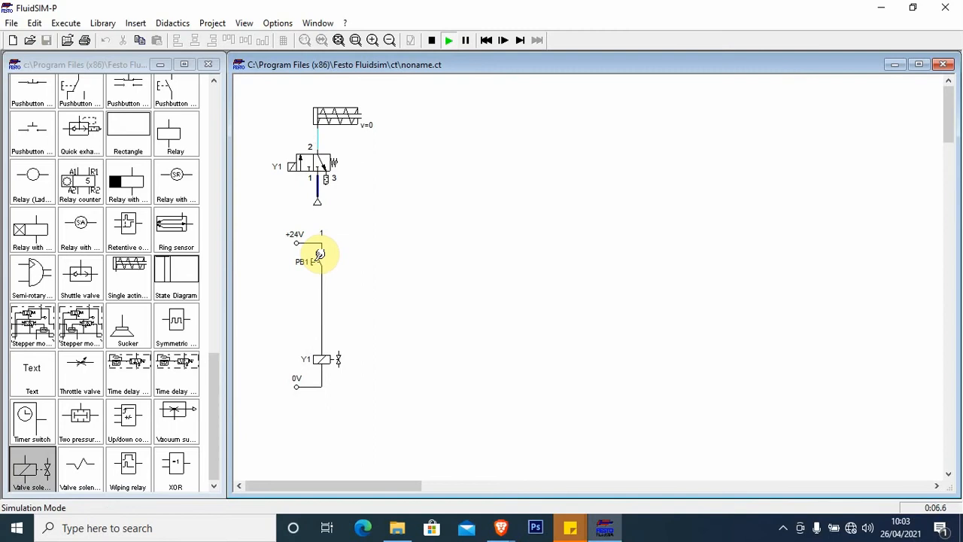
left_click(320, 253)
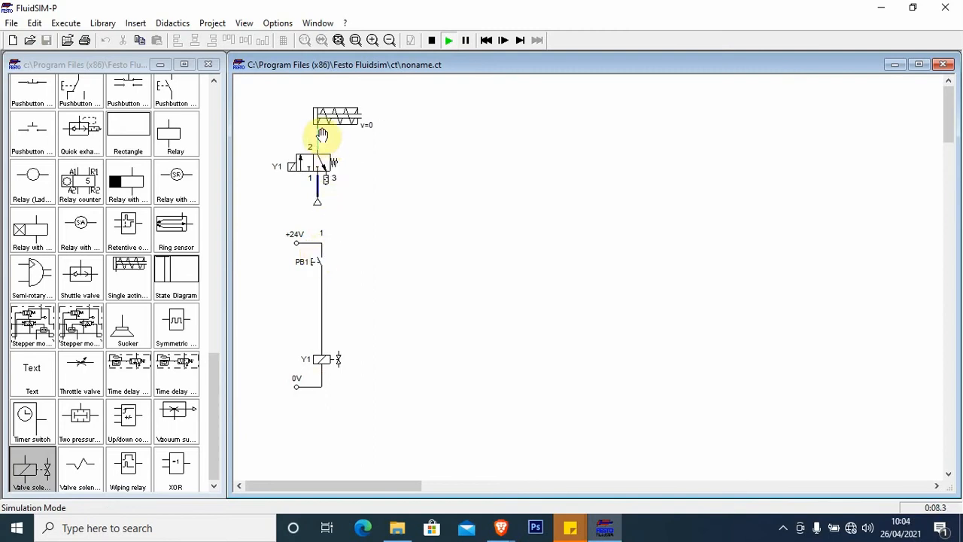
left_click(314, 251)
left_click(319, 252)
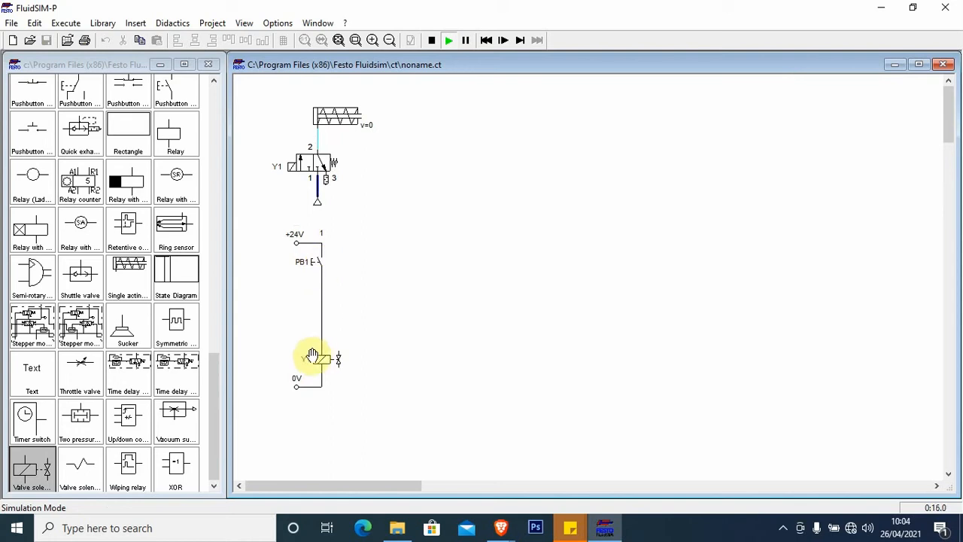
left_click(322, 257)
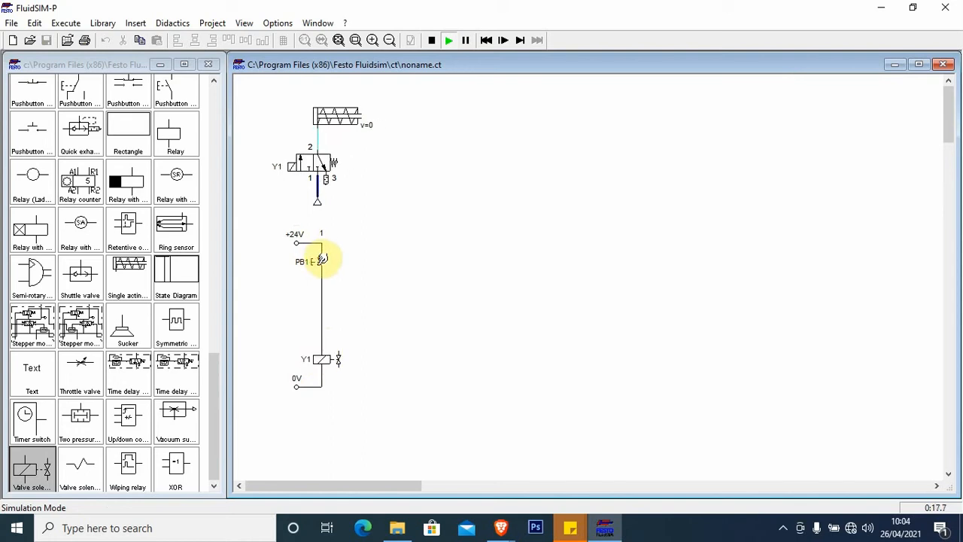
left_click(314, 257)
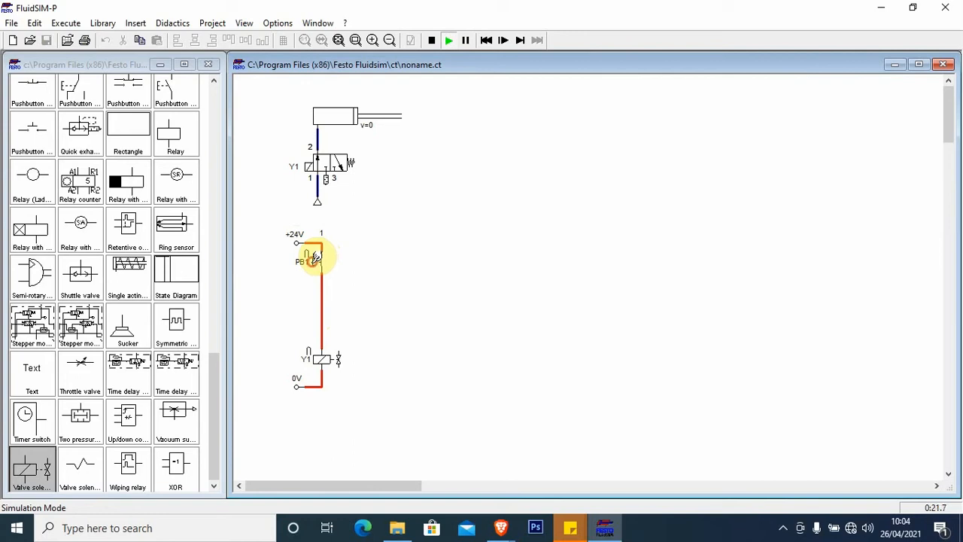
left_click(321, 256)
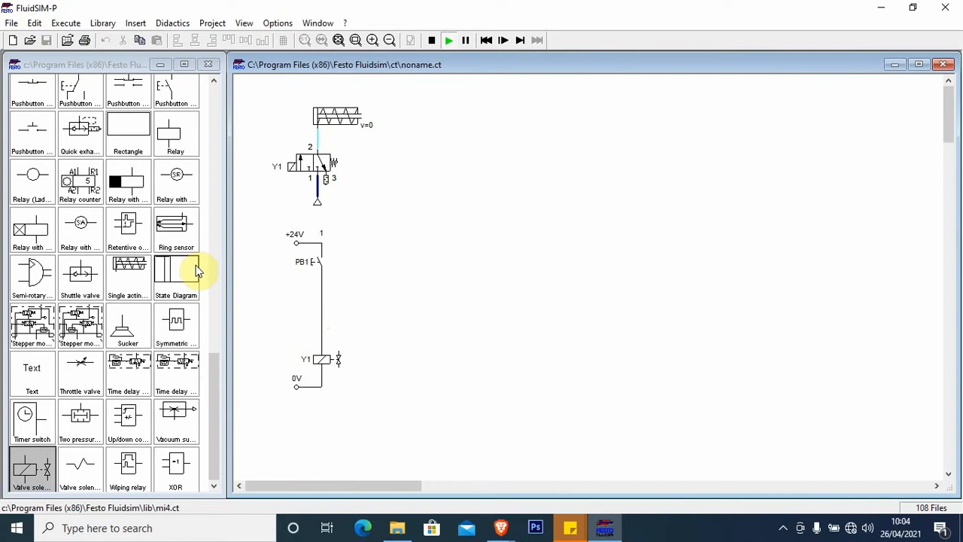
scroll(128, 380, "up", 2)
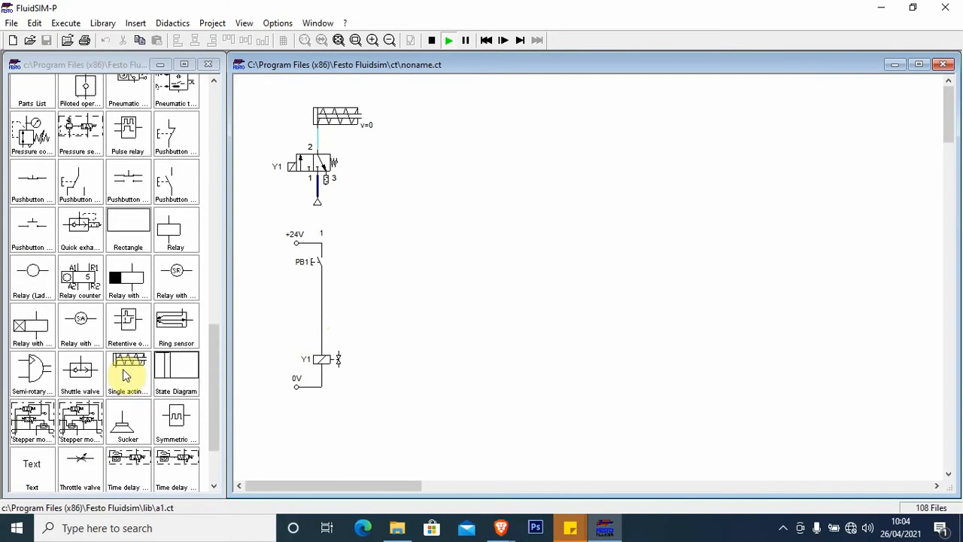
scroll(127, 375, "up", 3)
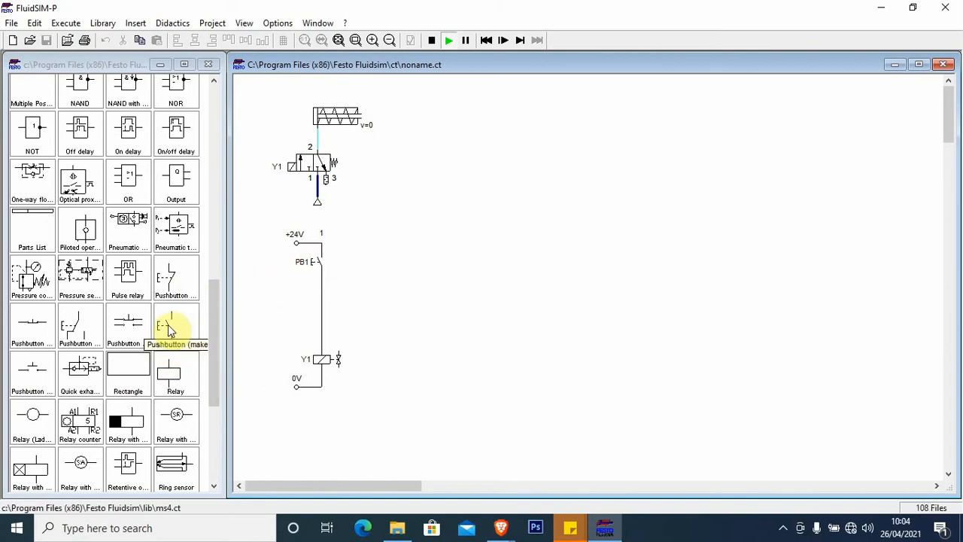
scroll(168, 325, "up", 5)
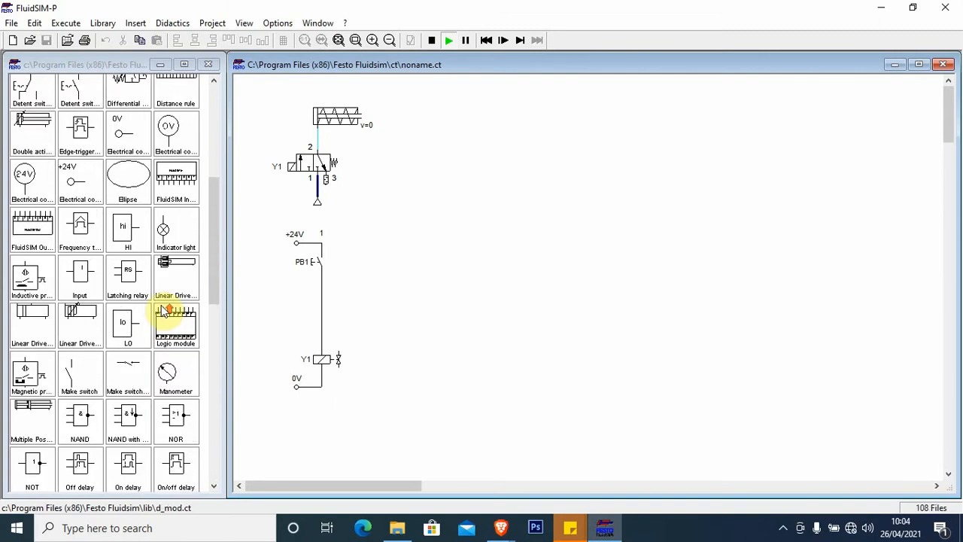
- Stop the simulation and place a make detent switch beside pushbutton PB1 in the electrical circuit
scroll(167, 314, "up", 3)
left_click_drag(69, 285, 351, 267)
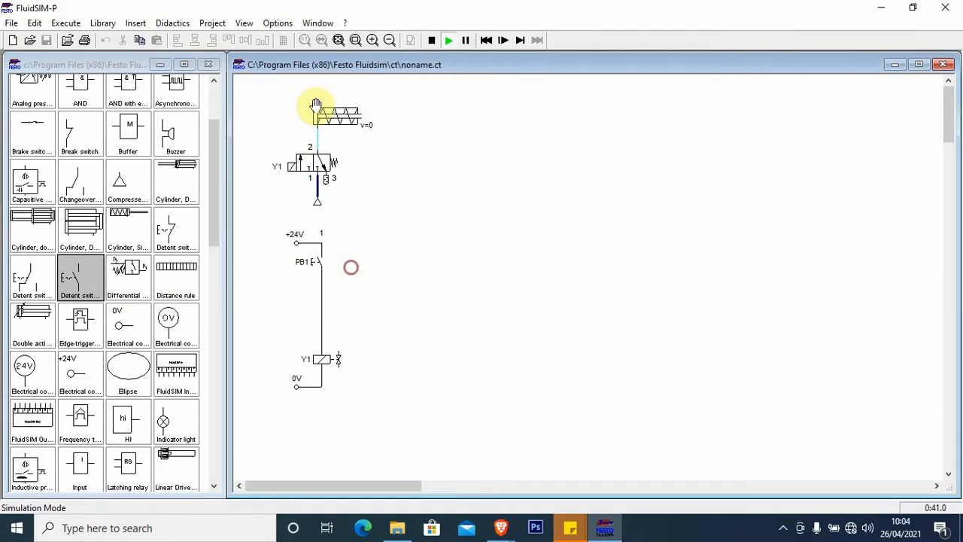
left_click(432, 40)
left_click_drag(72, 274, 345, 268)
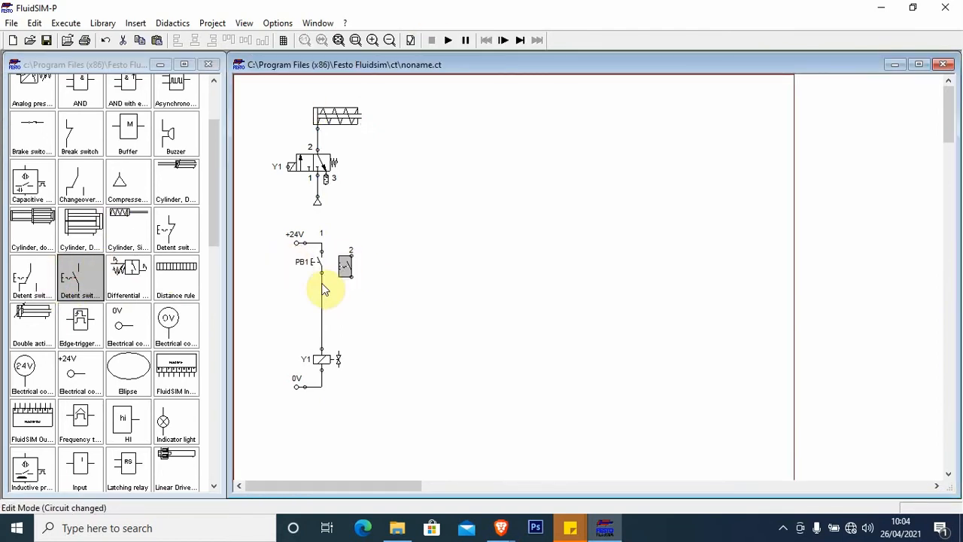
- Replace pushbutton PB1 with the detent switch, moving PB1 aside and wiring the switch between +24V and solenoid Y1
left_click(321, 294)
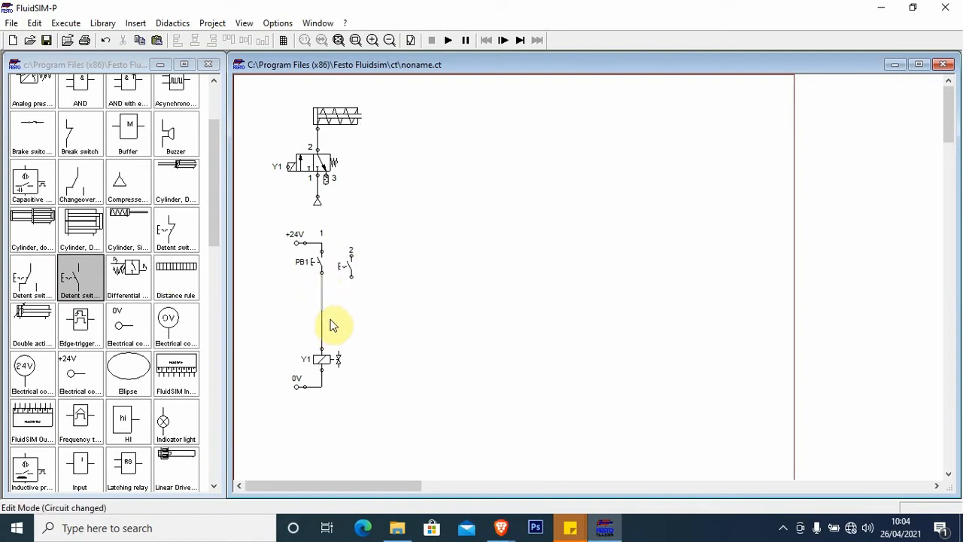
key("Delete")
left_click(321, 264)
left_click_drag(320, 265, 410, 239)
left_click_drag(351, 268, 325, 262)
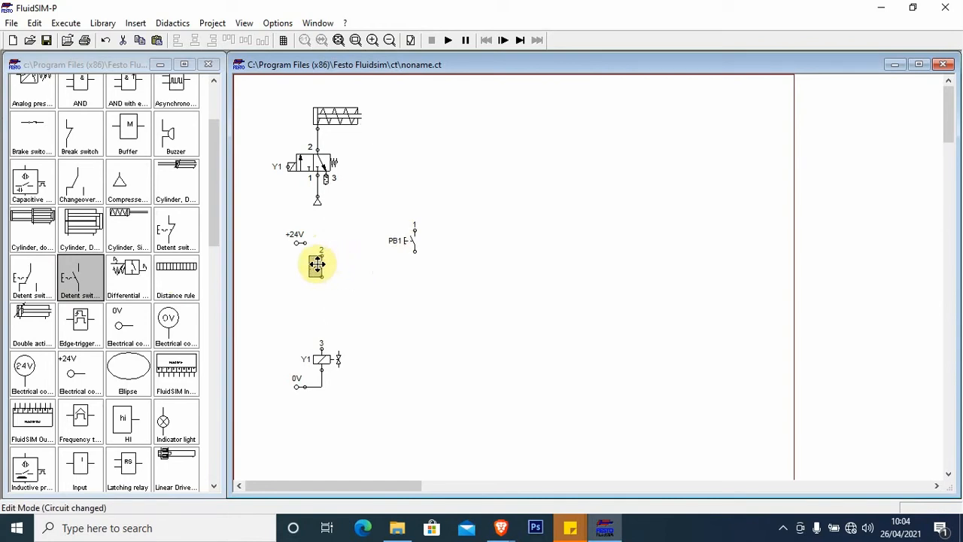
left_click_drag(322, 255, 301, 241)
left_click_drag(323, 272, 320, 348)
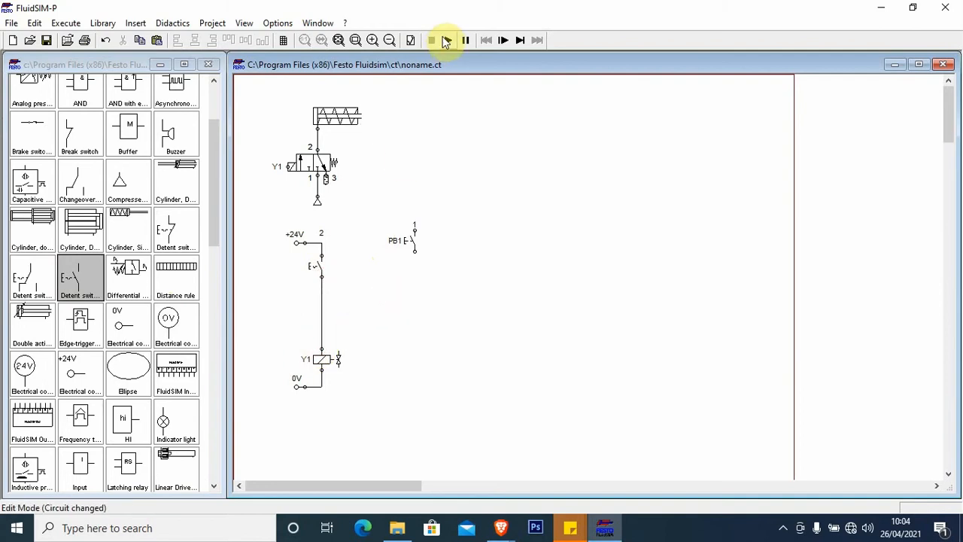
- Simulate the circuit, switching the detent switch on and off to examine how the valve and cylinder respond, and stop the simulation
left_click(447, 40)
left_click(313, 260)
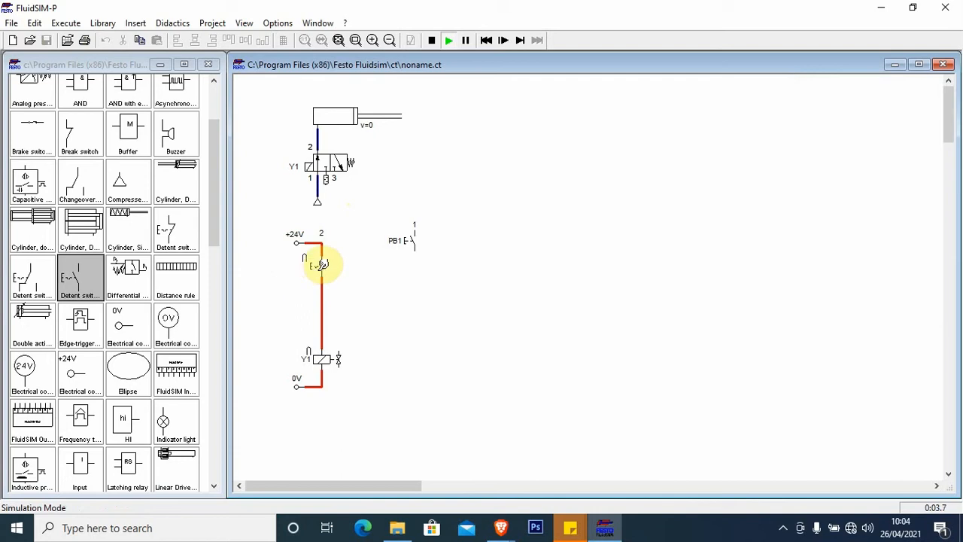
left_click(320, 264)
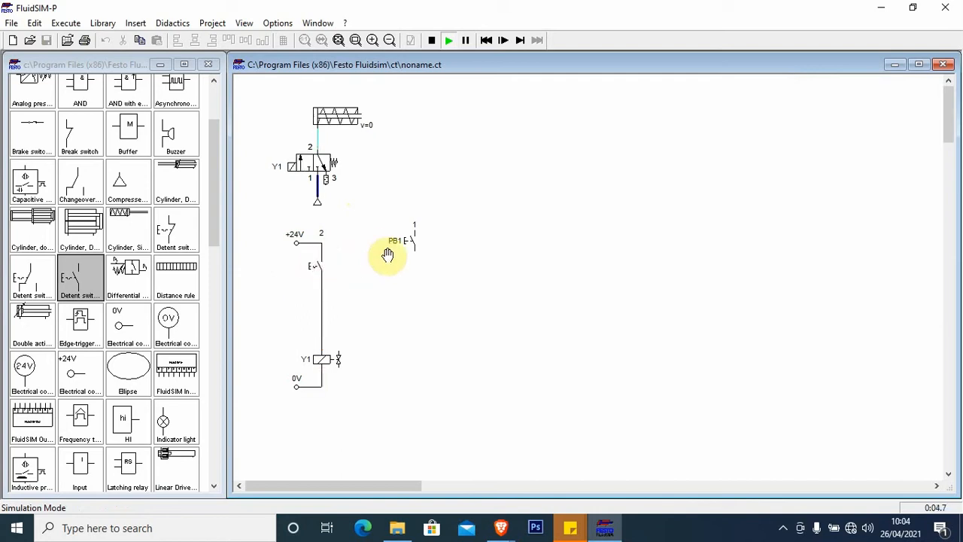
left_click(431, 39)
- Move the unconnected pushbutton PB1 directly beside the detent switch with a clear gap between the two symbols
left_click_drag(412, 248, 341, 270)
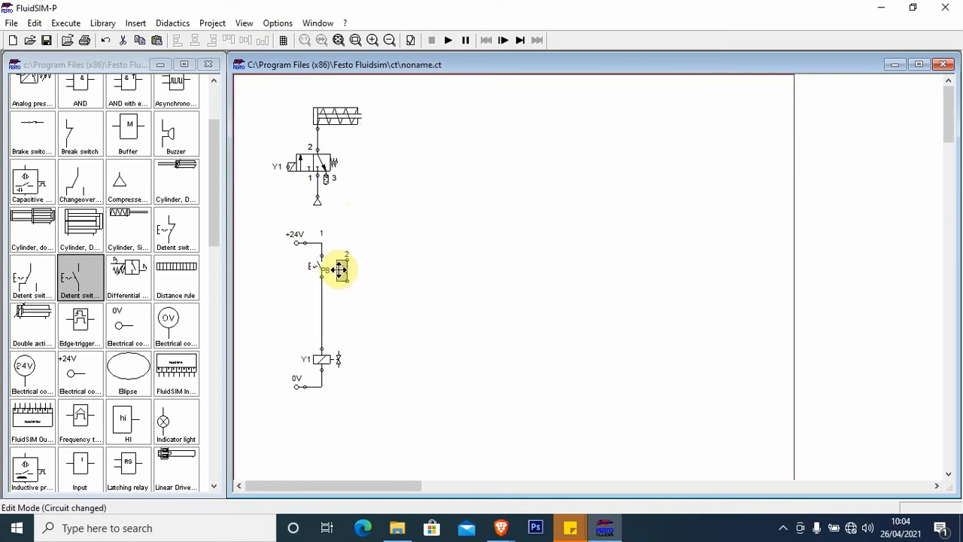
left_click(426, 261)
double_click(349, 269)
left_click(357, 272)
left_click_drag(345, 270, 362, 277)
left_click(408, 273)
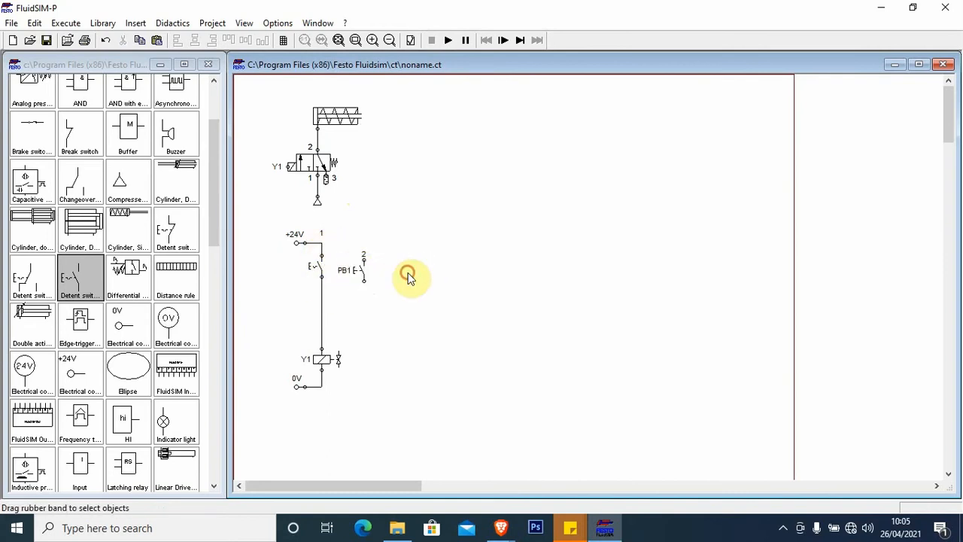
- Examine the detent switch and pushbutton PB1 symbols close up to compare how their actuators are drawn
scroll(313, 264, "up", 2)
left_click(481, 309)
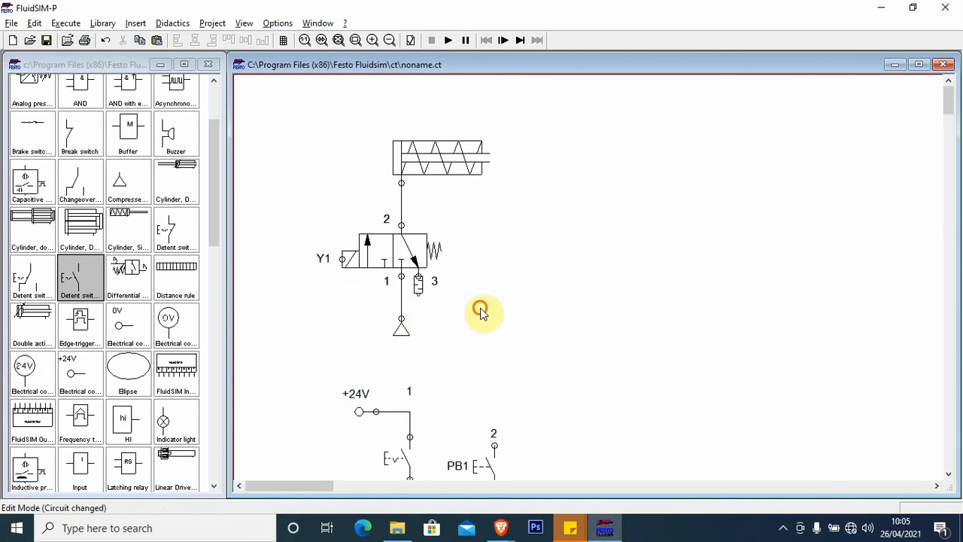
left_click(356, 47)
left_click_drag(303, 359, 595, 480)
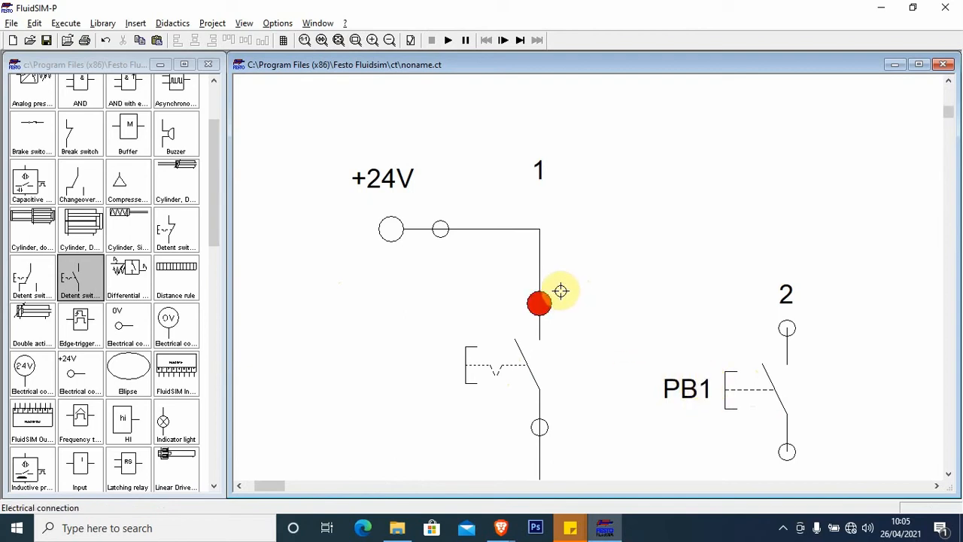
scroll(608, 264, "down", 4)
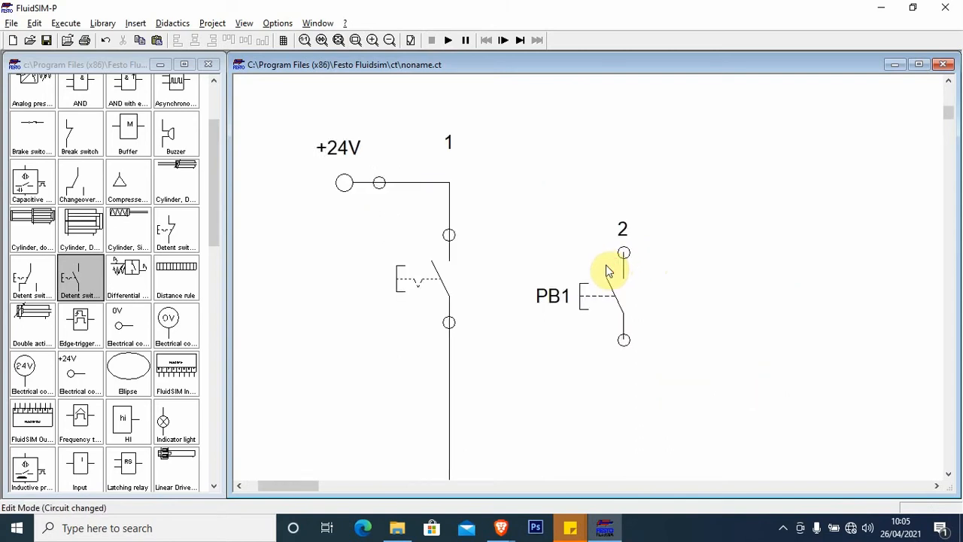
scroll(606, 267, "up", 2)
scroll(384, 233, "down", 1)
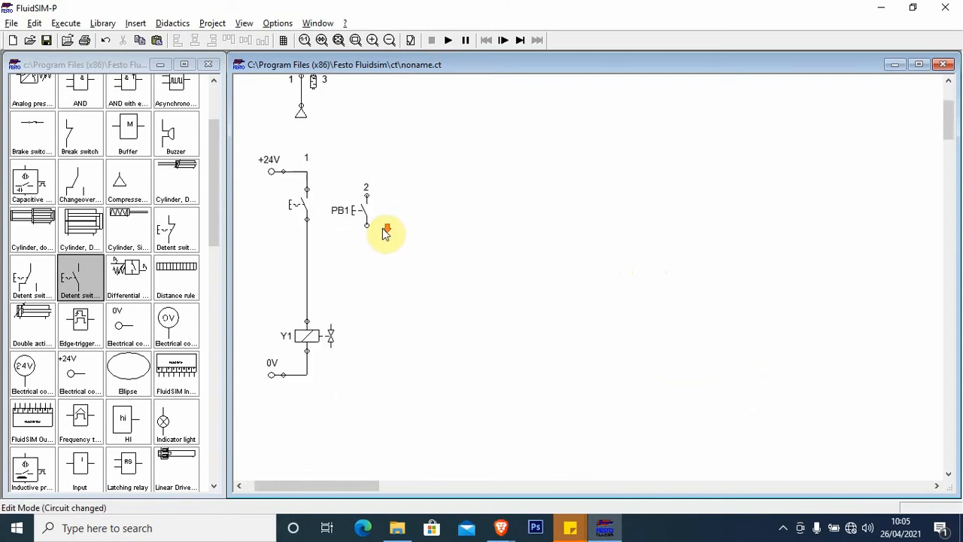
scroll(384, 228, "up", 1)
scroll(371, 223, "down", 1)
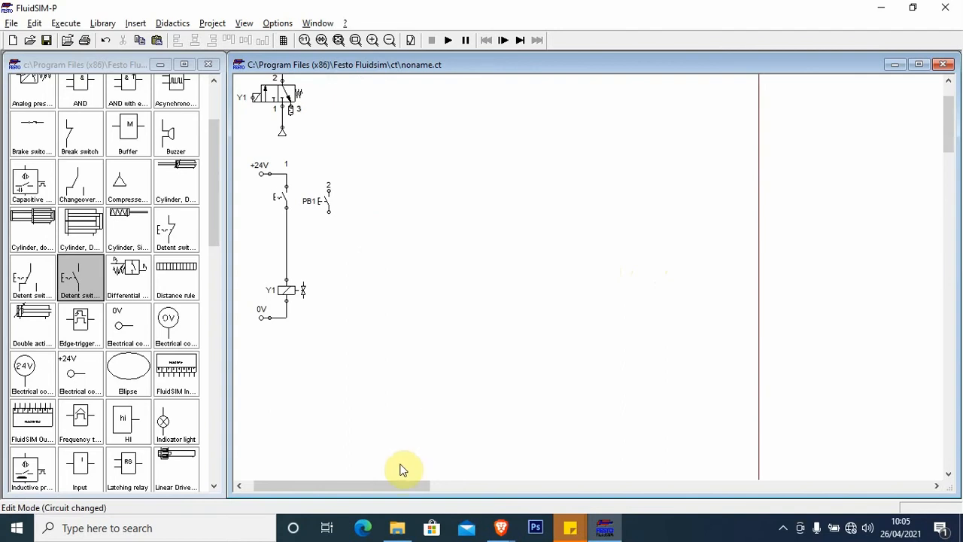
scroll(388, 481, "left", 1)
scroll(365, 252, "up", 3)
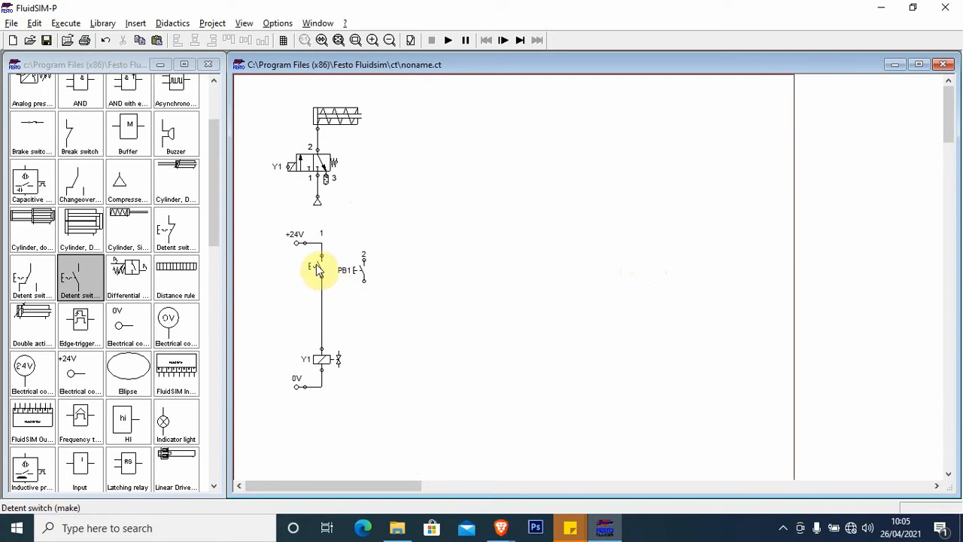
- Delete the detent switch and its wires, and wire pushbutton PB1 in its place between +24V and solenoid Y1
left_click_drag(318, 270, 317, 255)
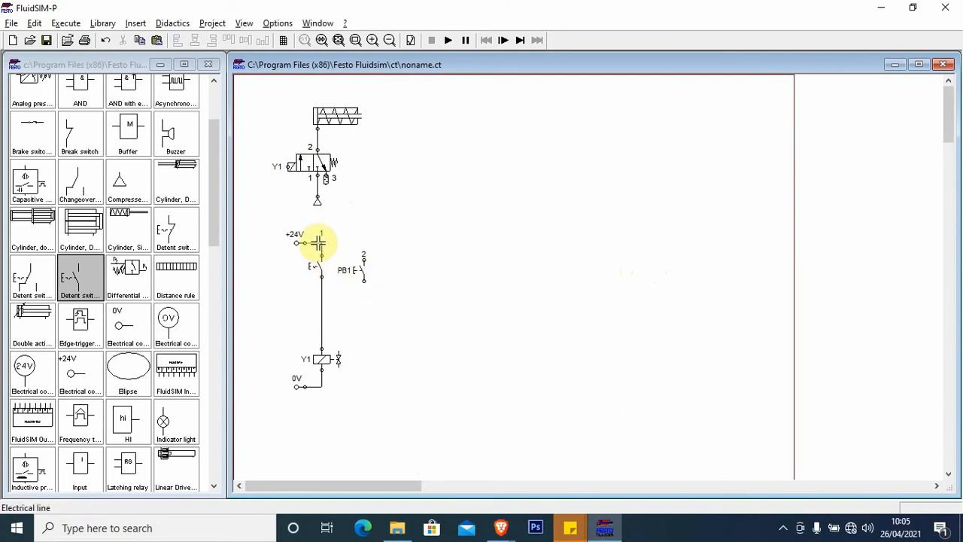
key("Delete")
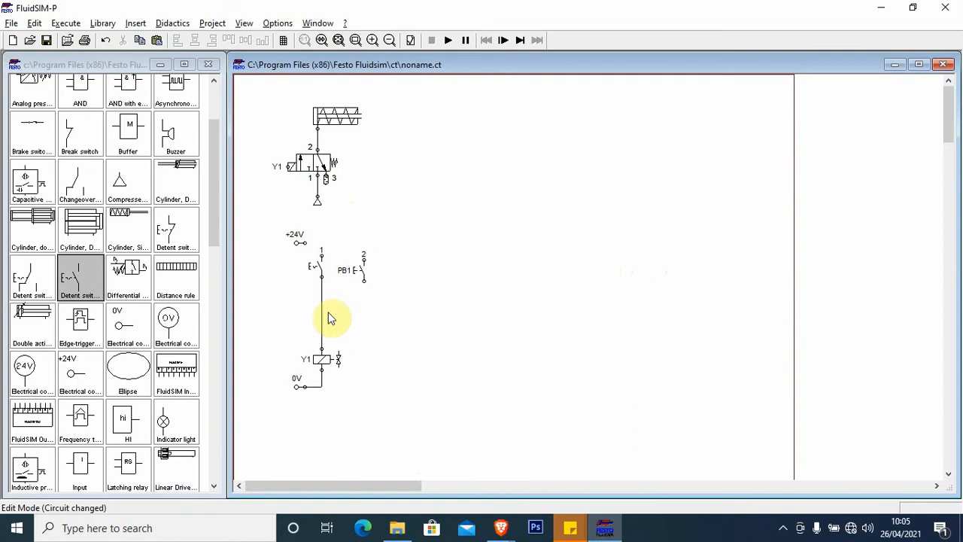
left_click(323, 307)
key("Delete")
left_click(321, 272)
key("Delete")
left_click_drag(365, 275, 322, 265)
left_click(351, 262)
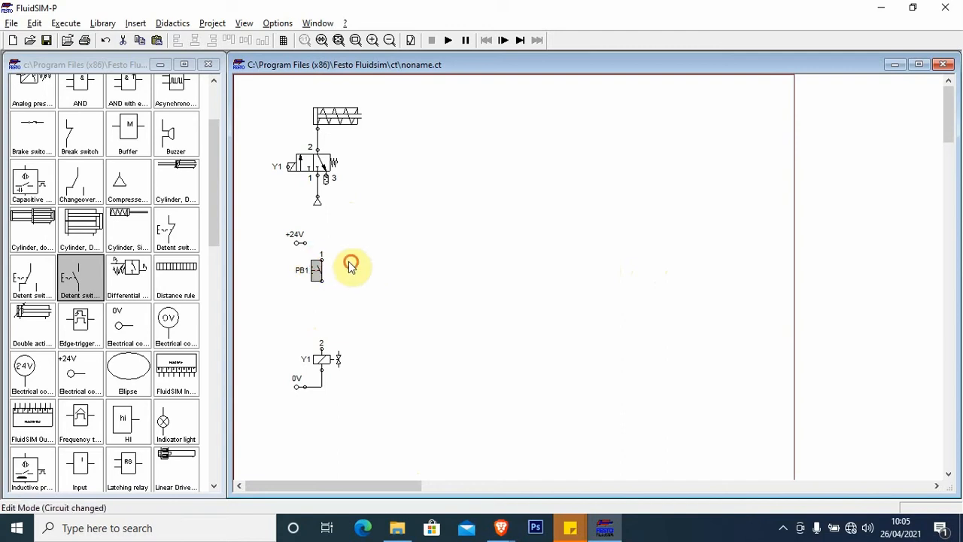
mouse_move(301, 245)
left_mouse_down()
mouse_move(321, 259)
mouse_move(321, 349)
left_mouse_up()
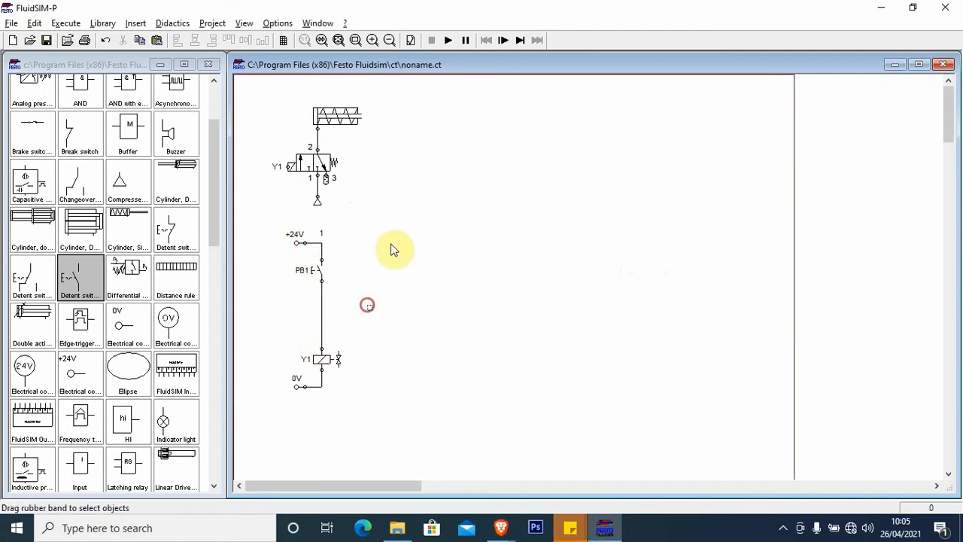
- Simulate the circuit, actuating PB1 both momentarily and held closed to examine the cylinder's response, and stop the simulation
left_click(449, 41)
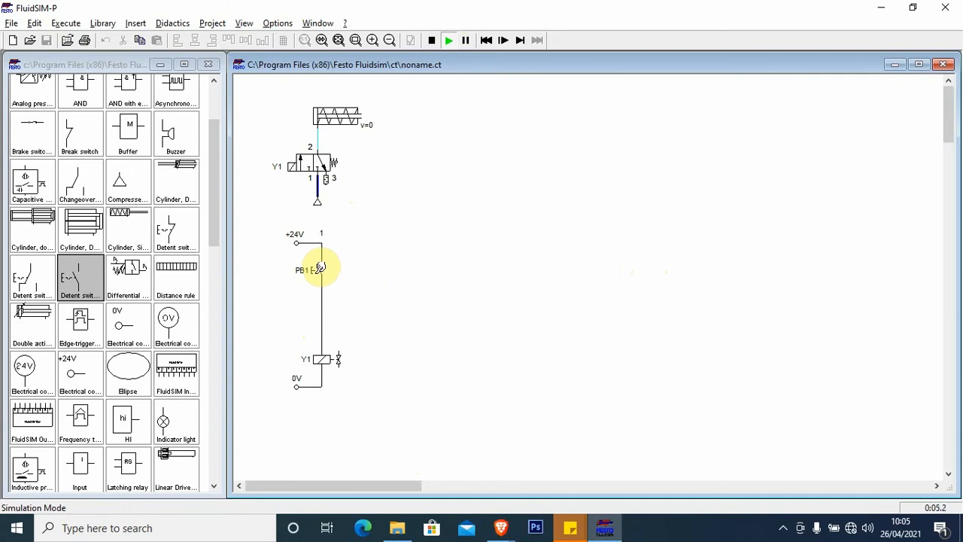
left_click(321, 267)
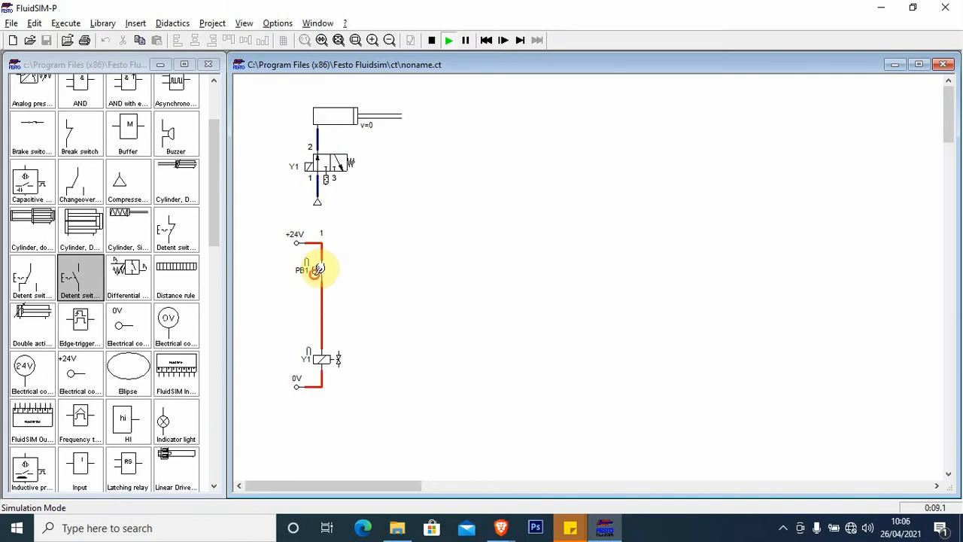
left_click(320, 269)
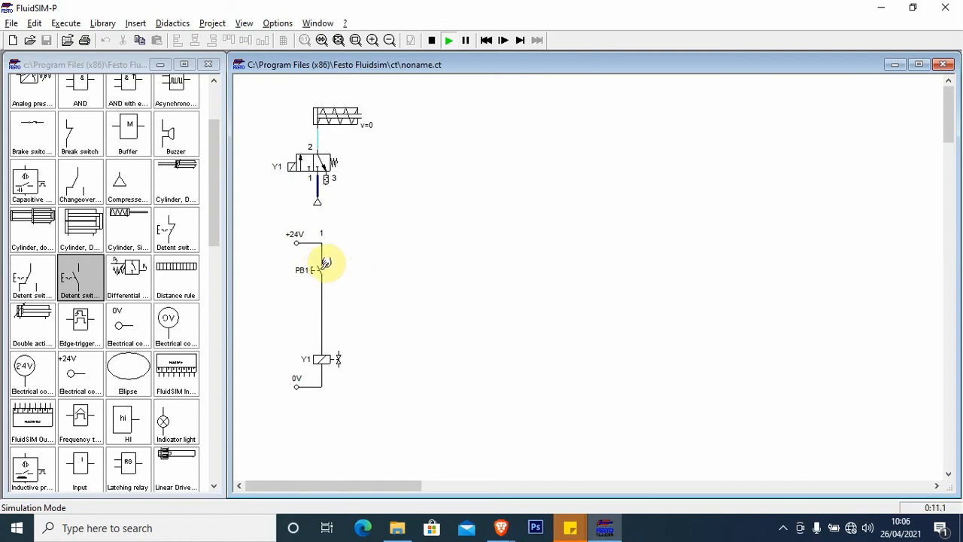
left_click(322, 263, "ctrl")
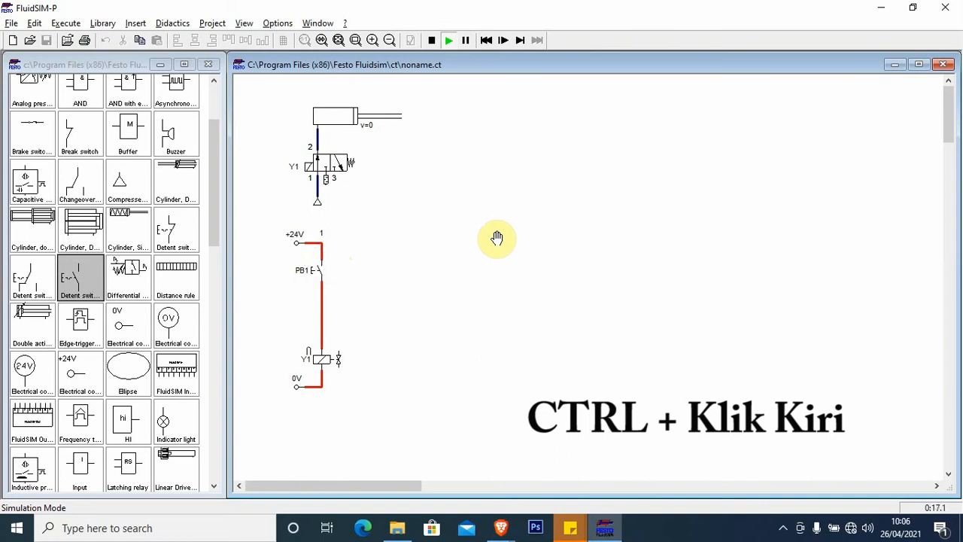
left_click(320, 262, "shift")
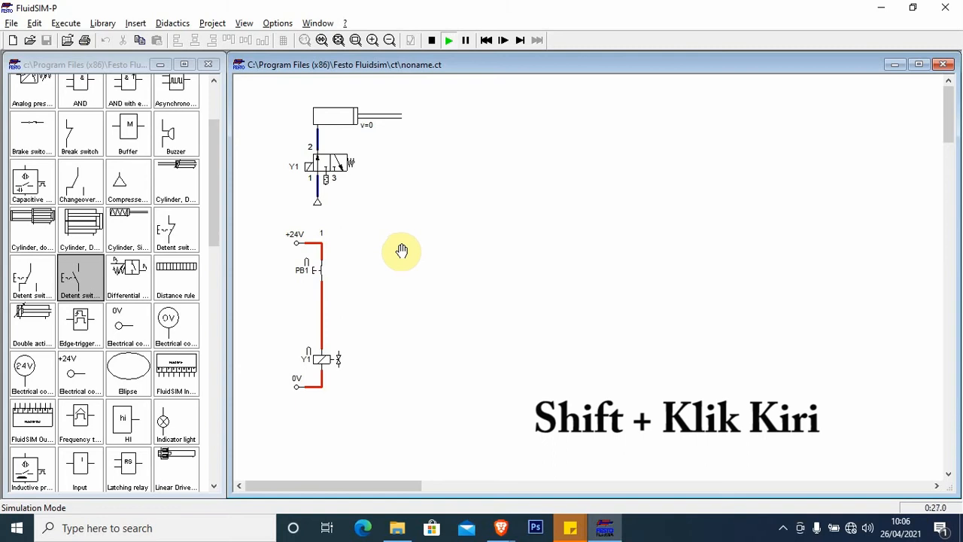
left_click(321, 262)
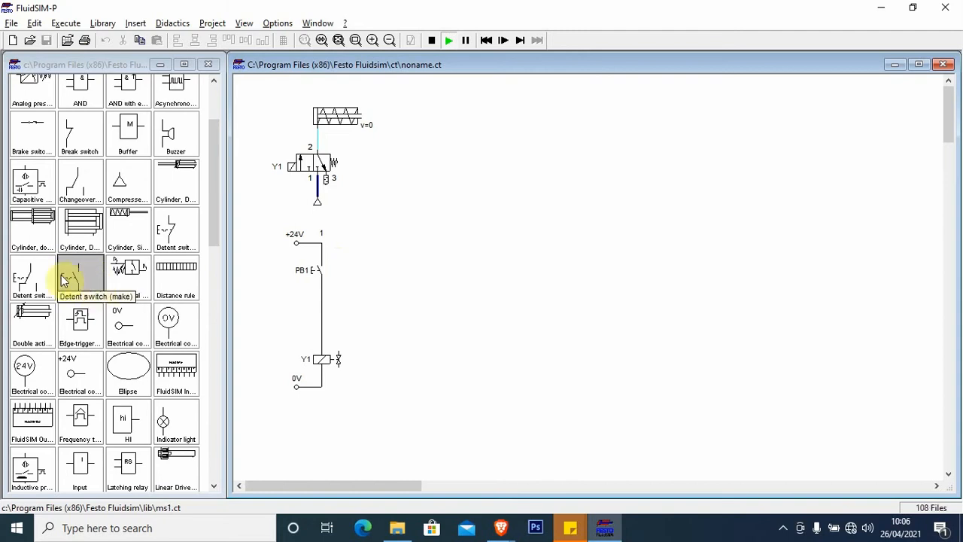
left_click(433, 40)
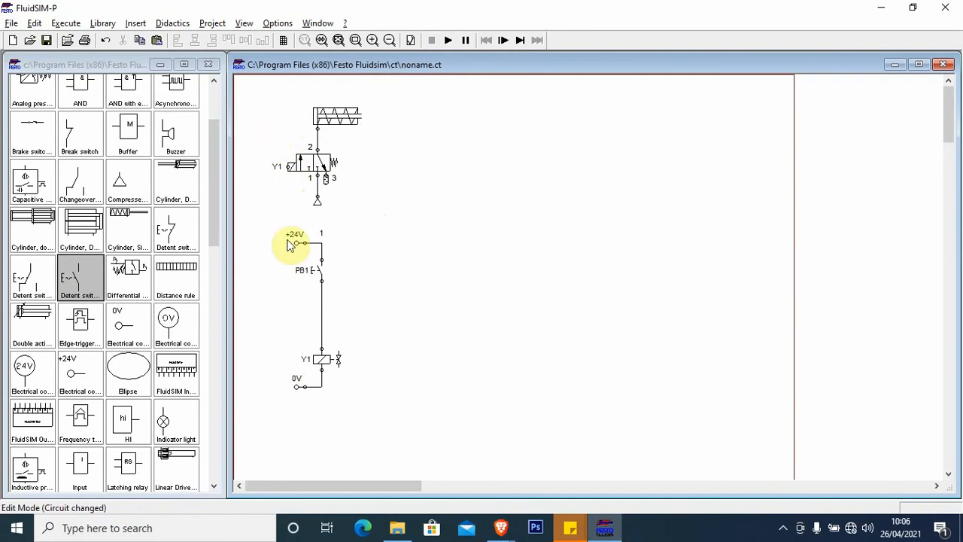
- Duplicate the pneumatic circuit of cylinder, valve and air supply, and align the copy level with the original on its right
left_click_drag(268, 92, 389, 218)
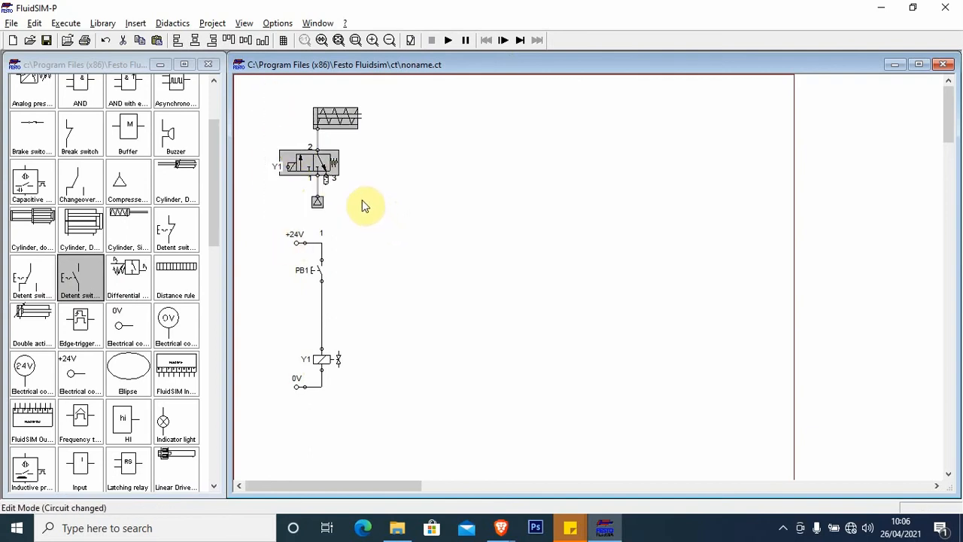
left_click(358, 211)
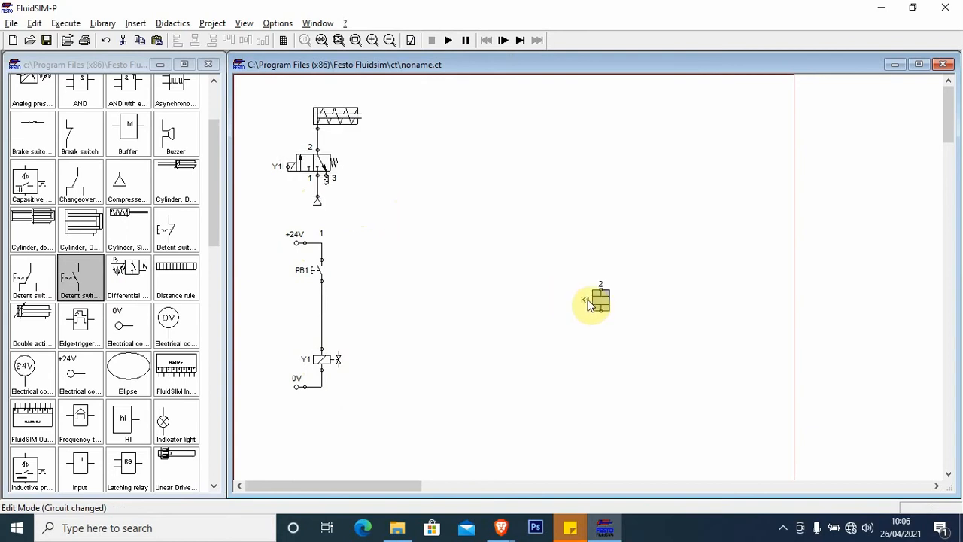
left_click_drag(251, 95, 381, 221)
key("ctrl+c")
key("ctrl+v")
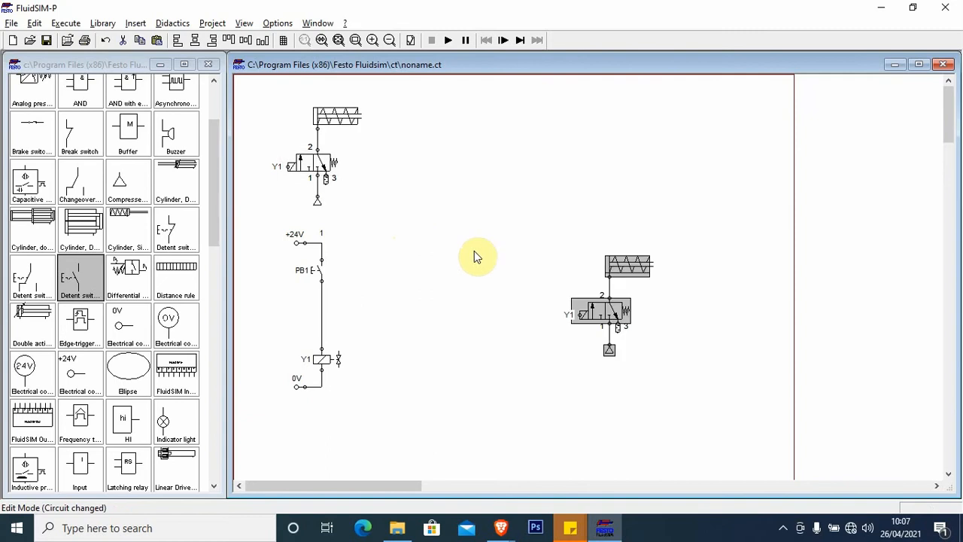
left_click_drag(584, 318, 438, 155)
left_click(514, 167)
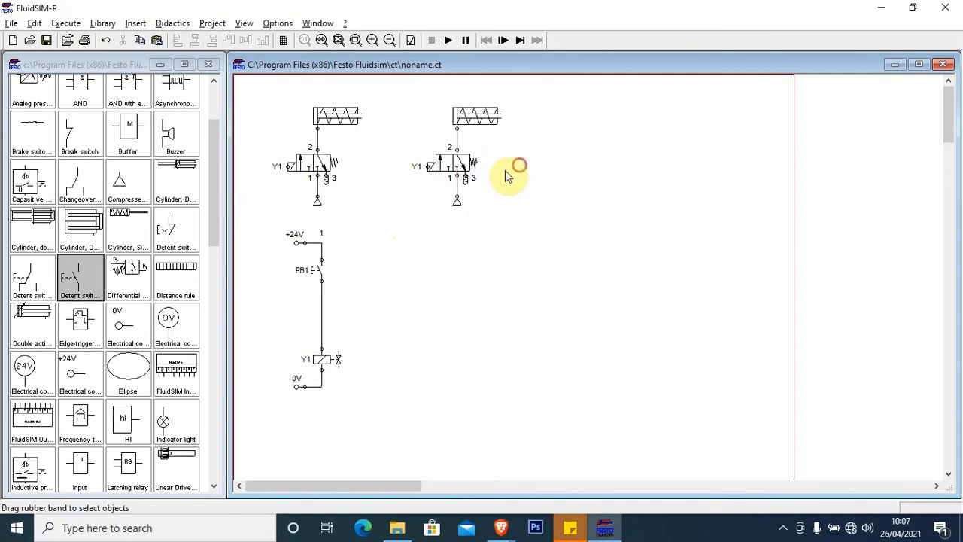
- Duplicate the electrical branch with PB1 and solenoid Y1, and place the copy below the second pneumatic circuit
left_click_drag(266, 217, 375, 432)
key("ctrl+c")
key("ctrl+v")
left_click_drag(617, 344, 457, 353)
left_click(534, 343)
- Delete the wires above and below solenoid Y1 in the copied branch and move that solenoid to the right
left_click(458, 310)
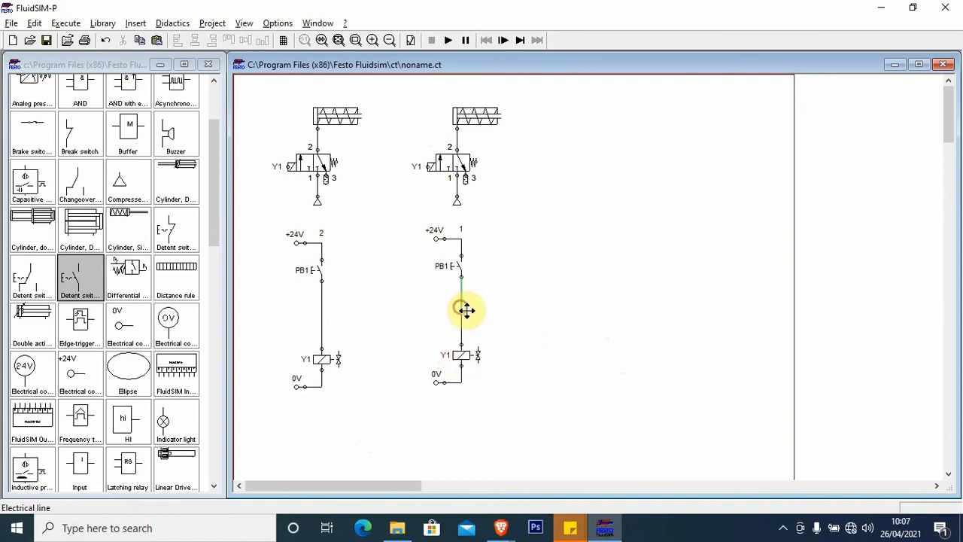
key("Delete")
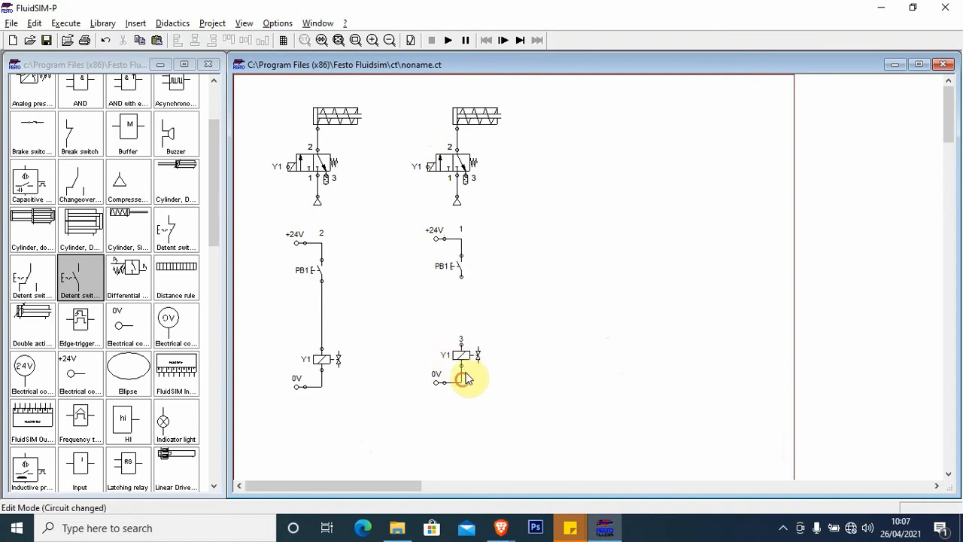
left_click_drag(460, 355, 523, 355)
left_click(471, 312)
- Place a relay coil below pushbutton PB1 in the copied branch, where the solenoid was
scroll(59, 380, "down", 3)
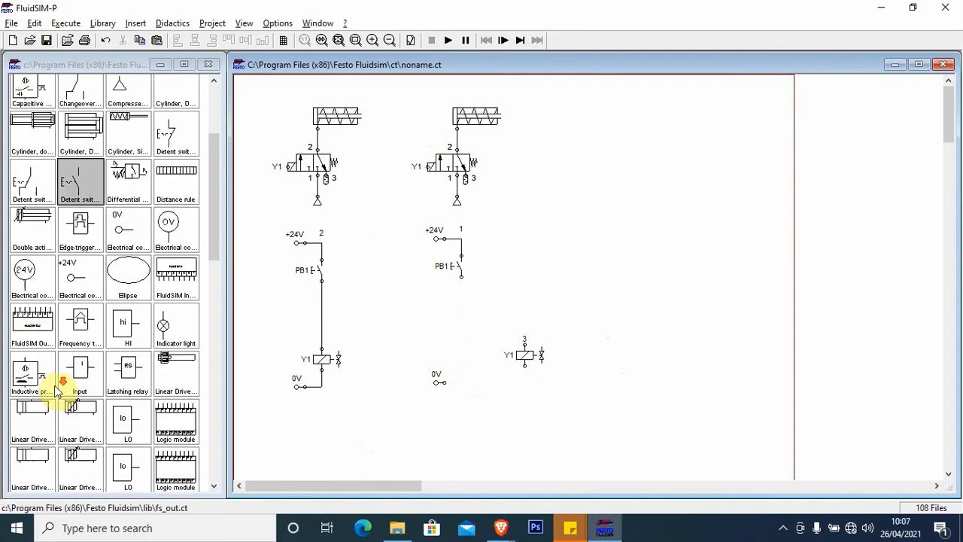
scroll(60, 387, "down", 8)
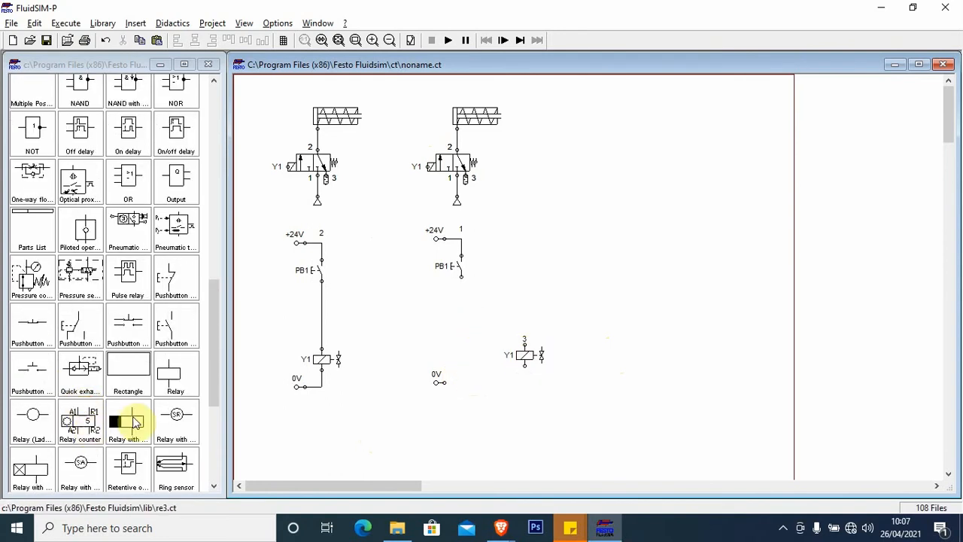
left_click(176, 376)
left_click_drag(180, 376, 463, 358)
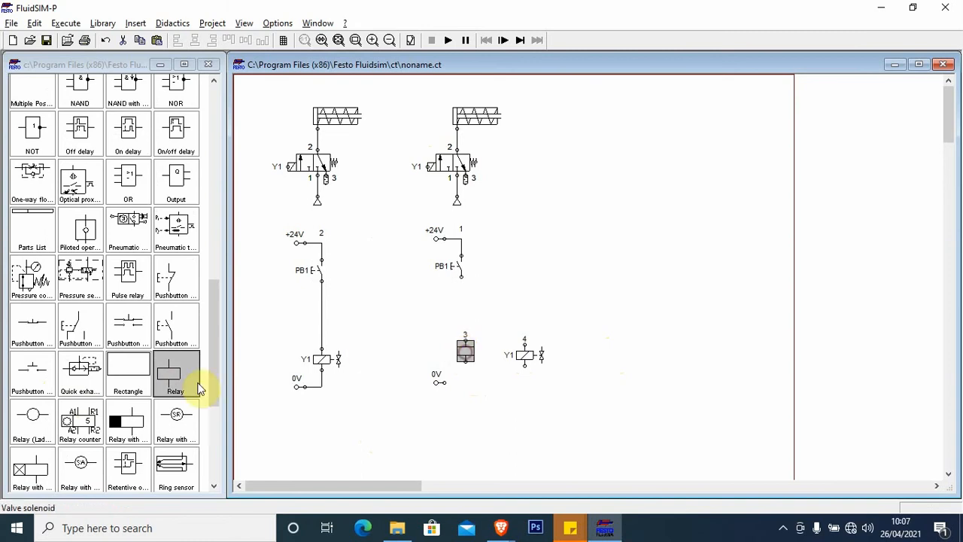
- Place a make switch to the right of pushbutton PB1 in the copied branch, above the detached solenoid Y1
left_click(173, 377)
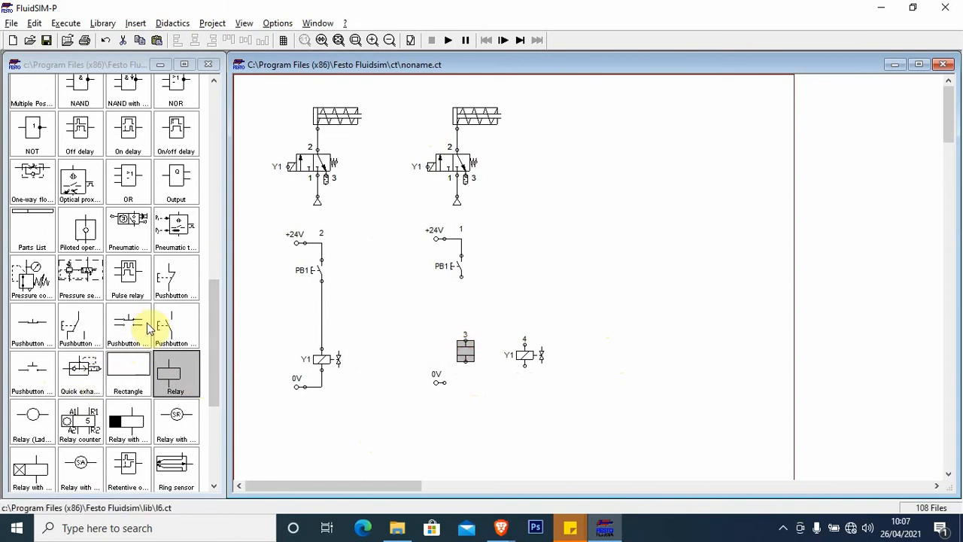
scroll(150, 319, "up", 4)
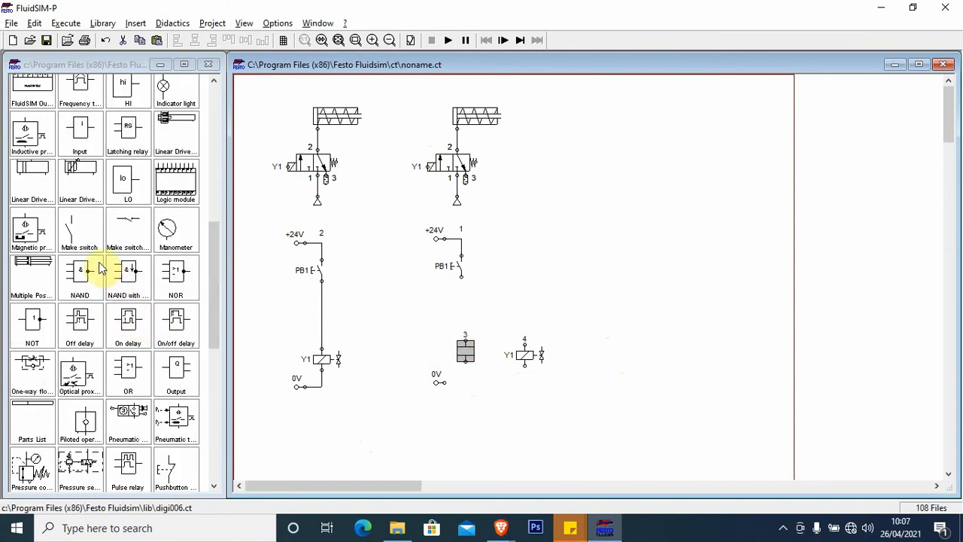
left_click_drag(73, 231, 526, 290)
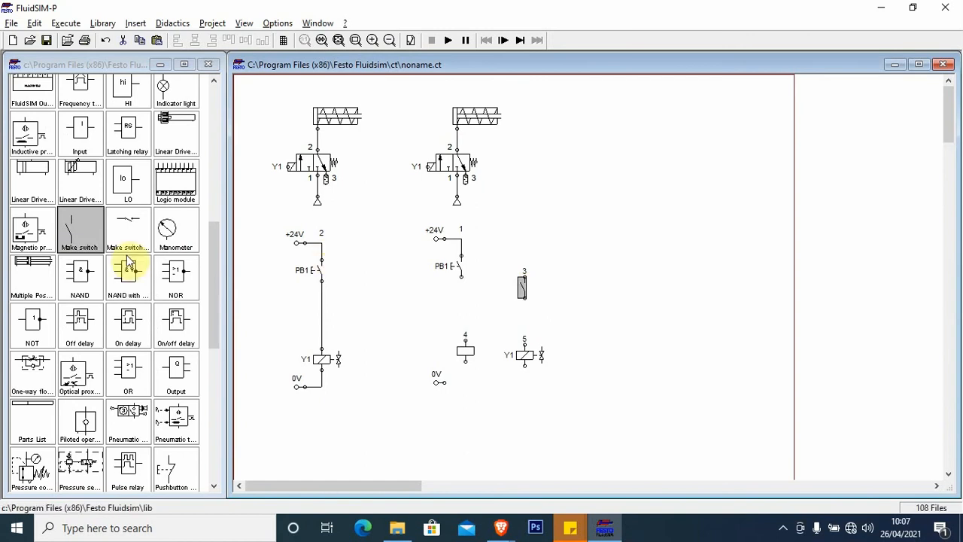
left_click_drag(522, 293, 519, 261)
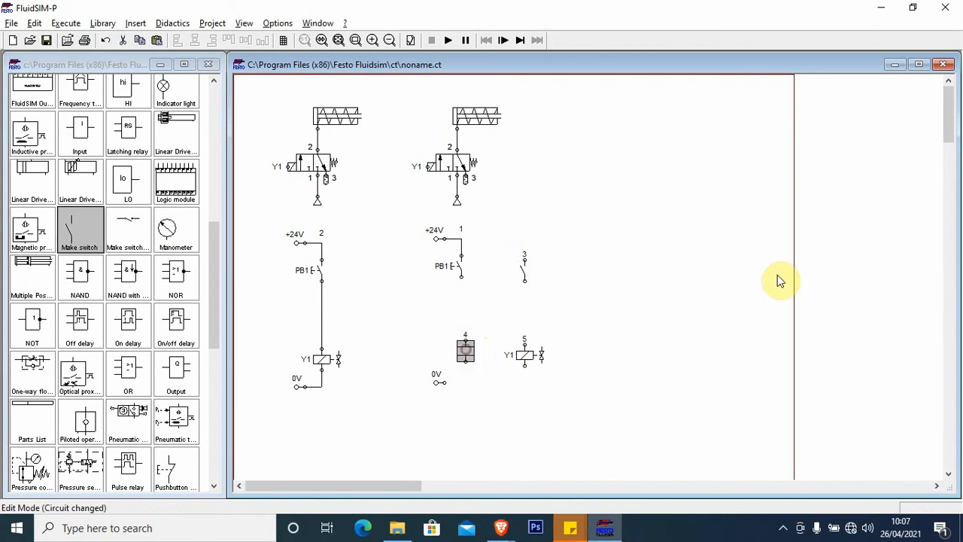
- Align the relay coil vertically with pushbutton PB1, and move the detached solenoid Y1 slightly up below the make switch
key("Left")
left_click(494, 323)
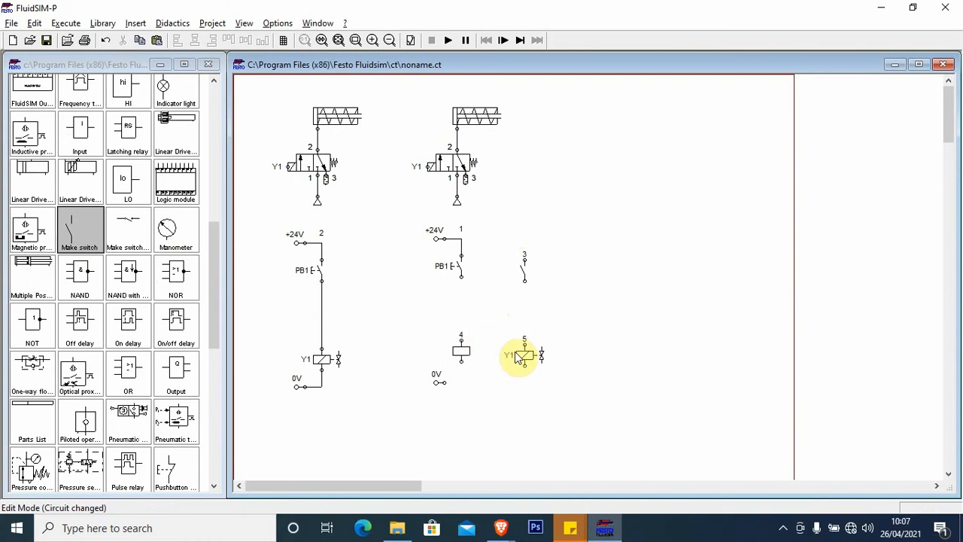
left_click_drag(518, 358, 517, 353)
key("Up")
left_click(685, 318)
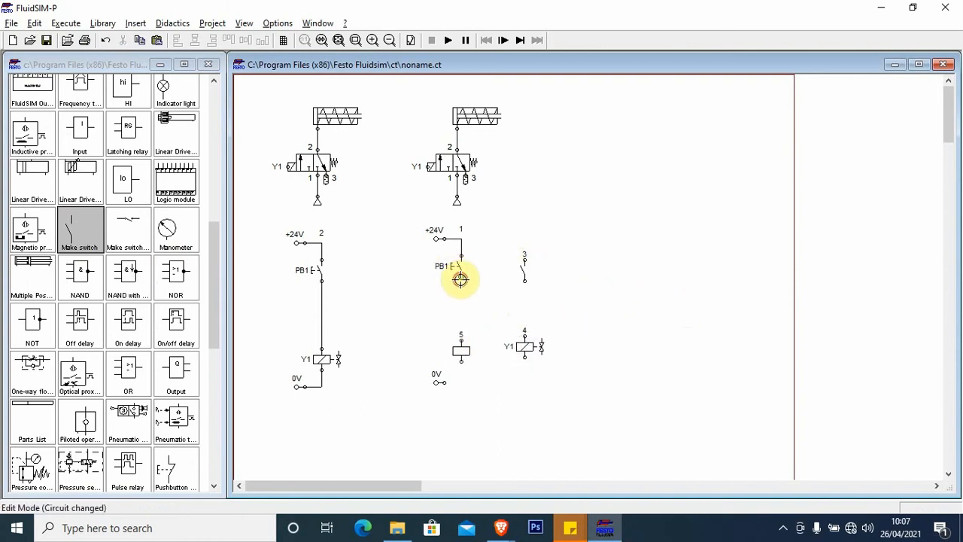
- Wire PB1 through the relay coil to 0V, and connect the make switch and solenoid as a second branch between +24V and 0V
left_click_drag(461, 279, 459, 338)
left_click_drag(462, 365, 443, 383)
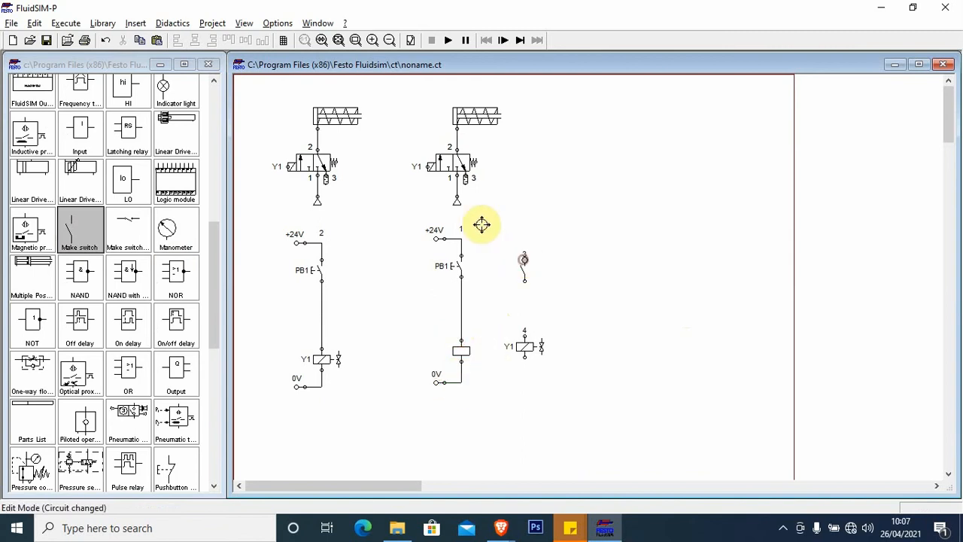
mouse_move(461, 239)
left_mouse_down()
mouse_move(525, 260)
mouse_move(525, 336)
mouse_move(490, 383)
mouse_move(461, 383)
left_mouse_up()
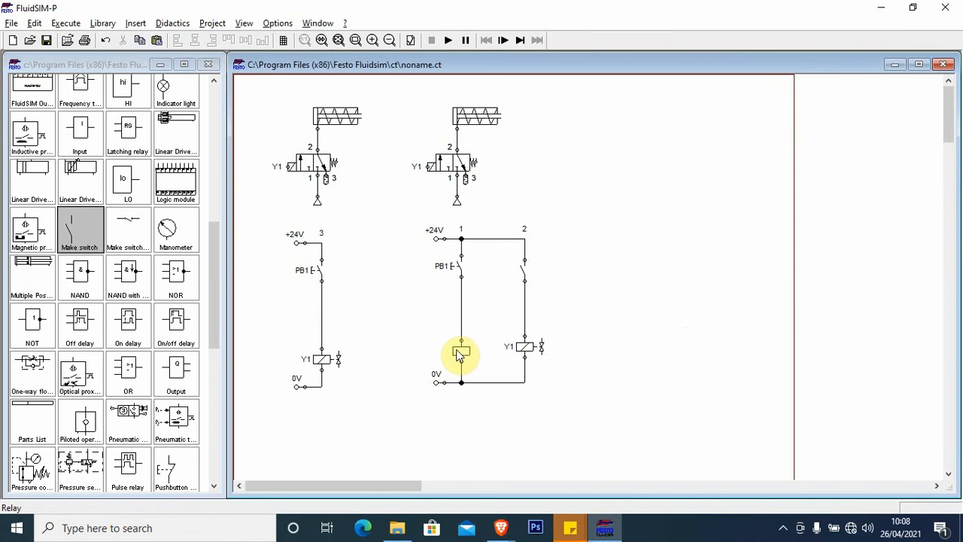
- Label both the relay coil and the make switch in the second branch K1
double_click(459, 353)
type("K")
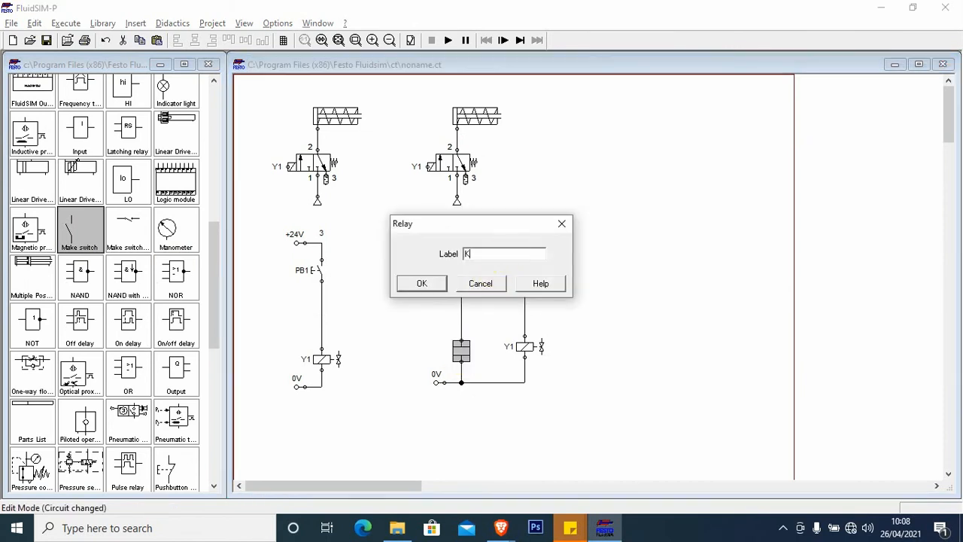
type("1")
key("Return")
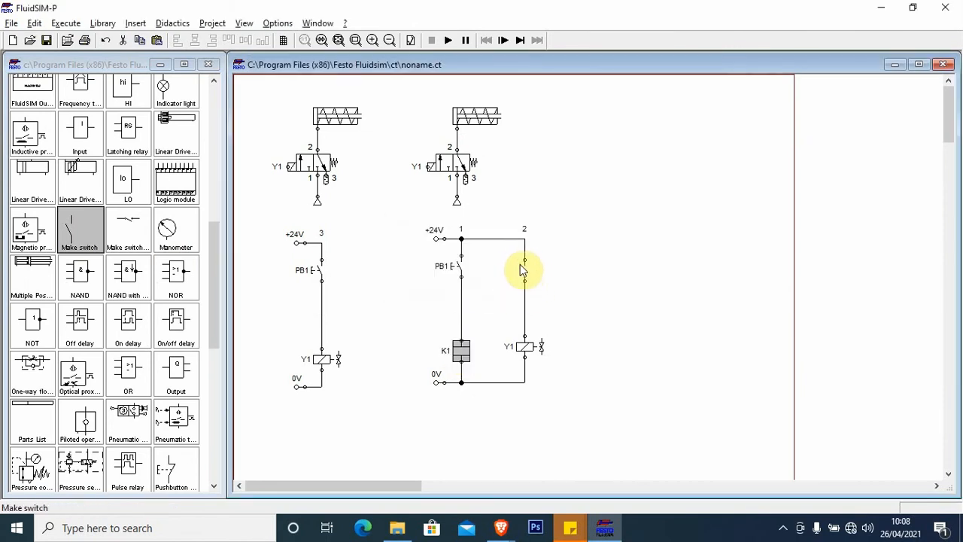
double_click(524, 270)
left_click(481, 288)
type("K1")
key("Return")
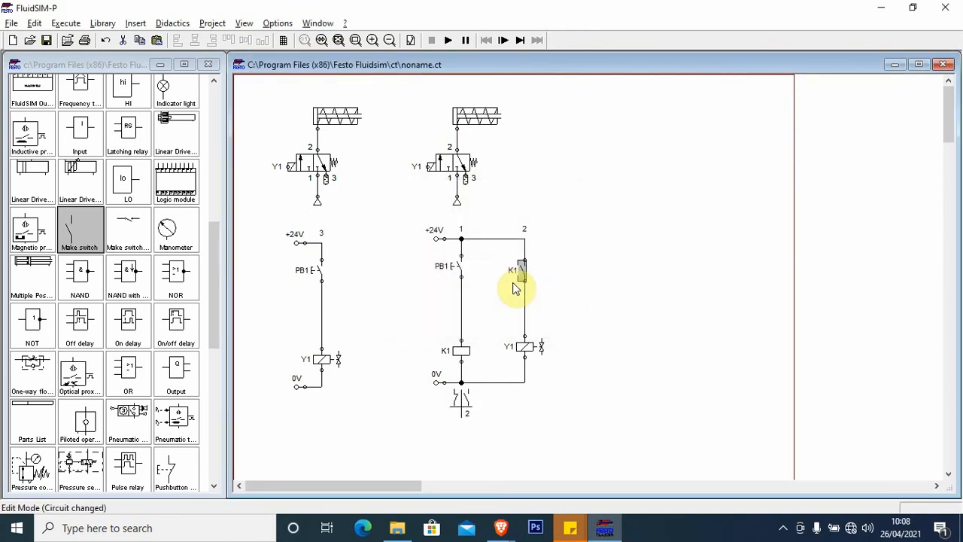
left_click(599, 287)
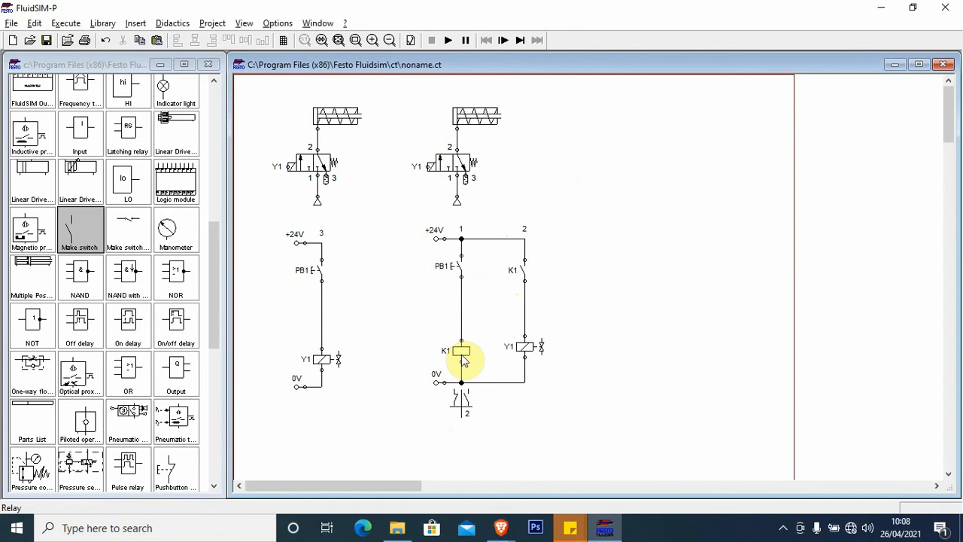
left_click_drag(470, 401, 471, 383)
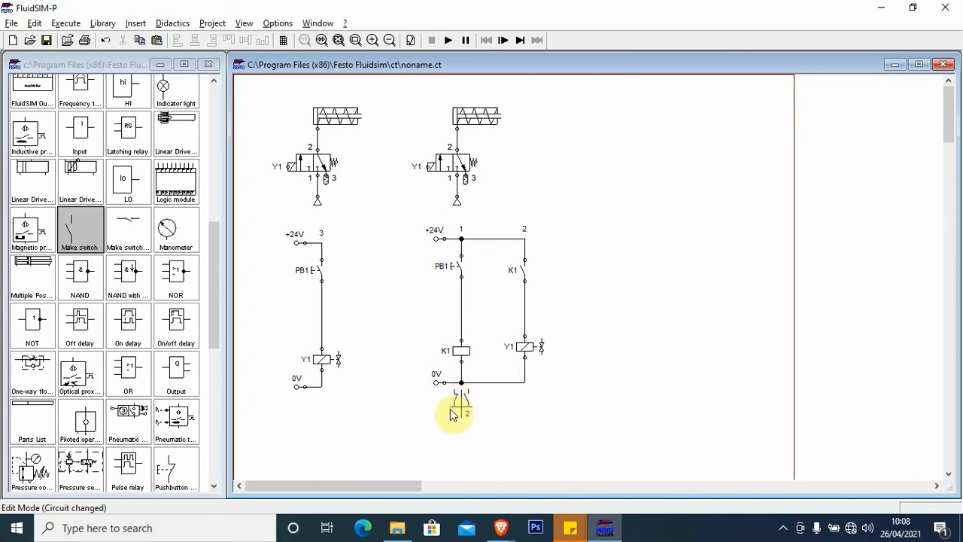
- Relabel the solenoid in the relay circuit and the solenoid connection of the second valve as Y2
double_click(524, 350)
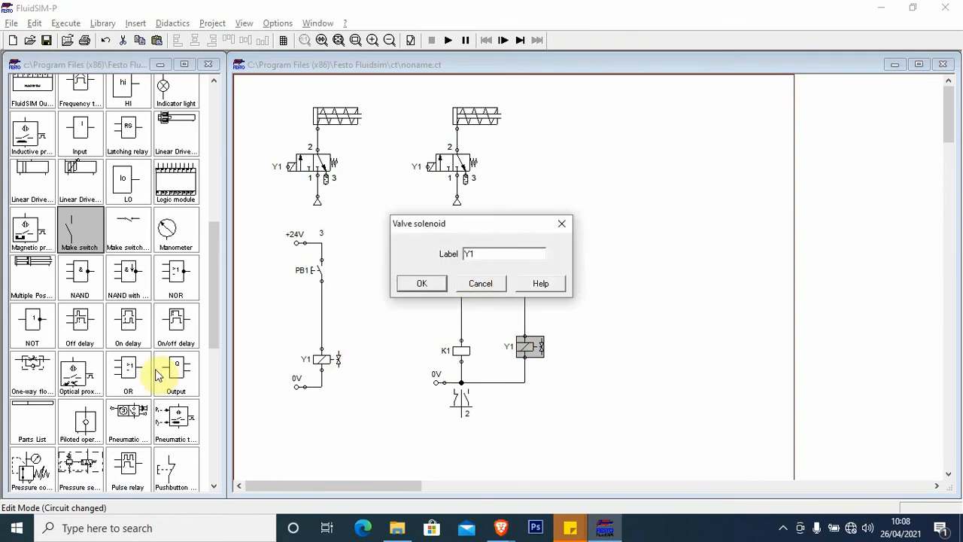
key("BackSpace")
type("2")
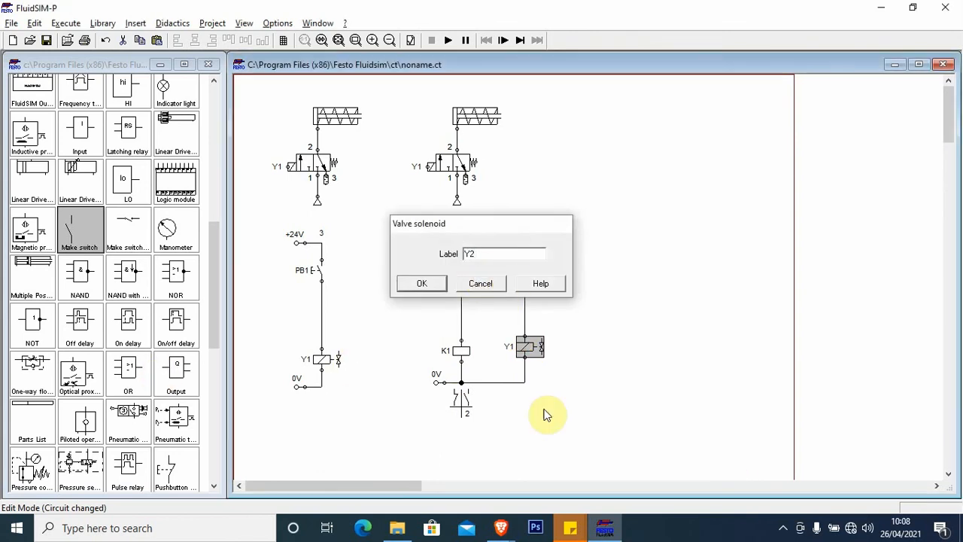
key("Return")
double_click(426, 165)
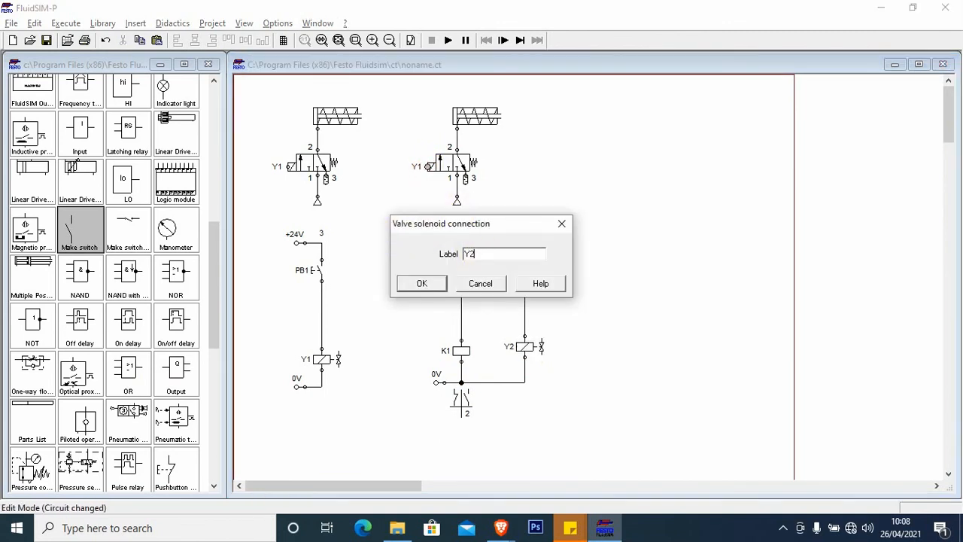
type("2")
key("Return")
- Simulate the circuits and actuate the PB1 pushbuttons of the direct and the relay circuit, then stop the simulation
left_click(449, 39)
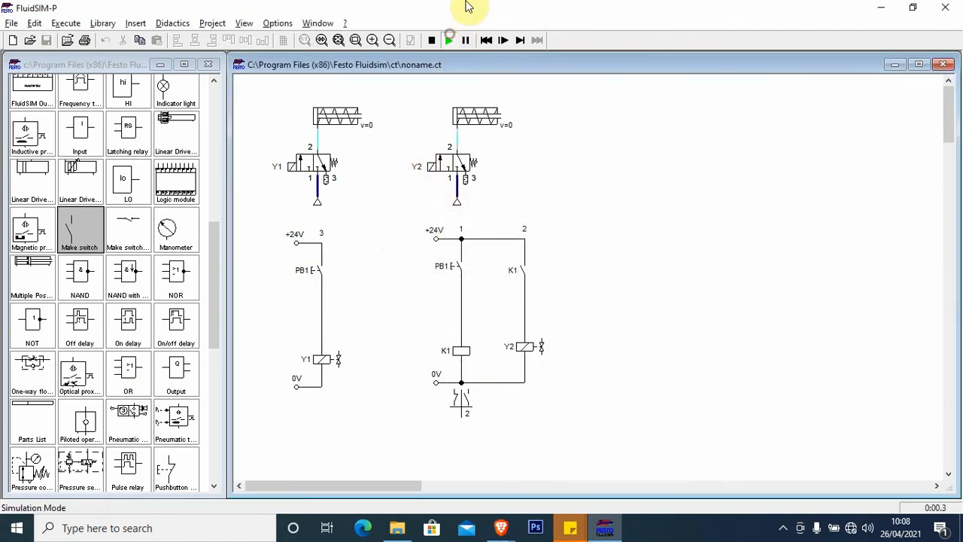
left_click(323, 260)
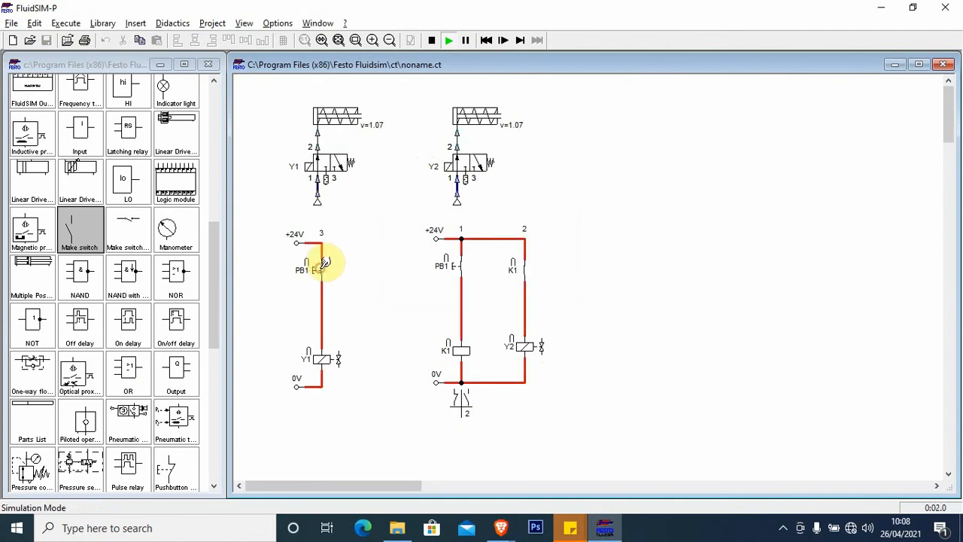
left_click(433, 46)
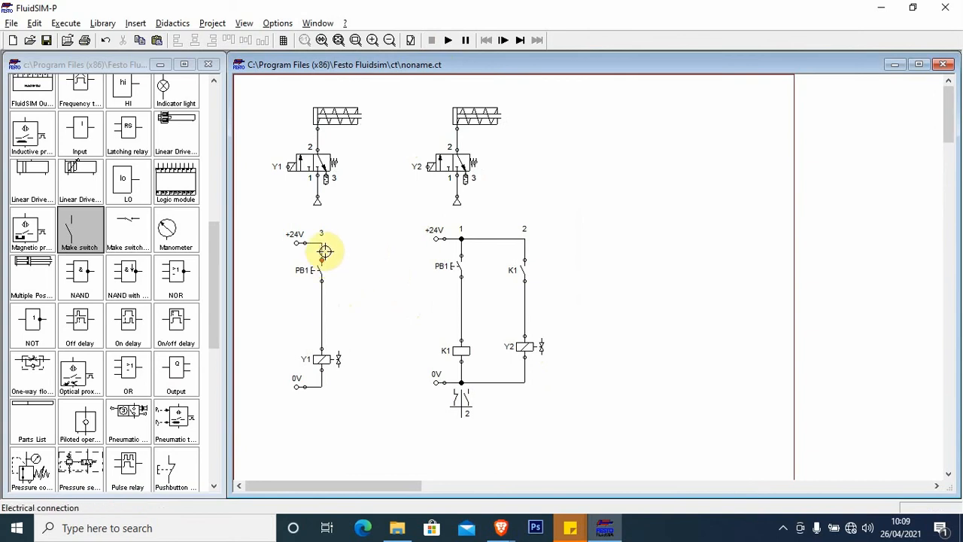
left_click(448, 40)
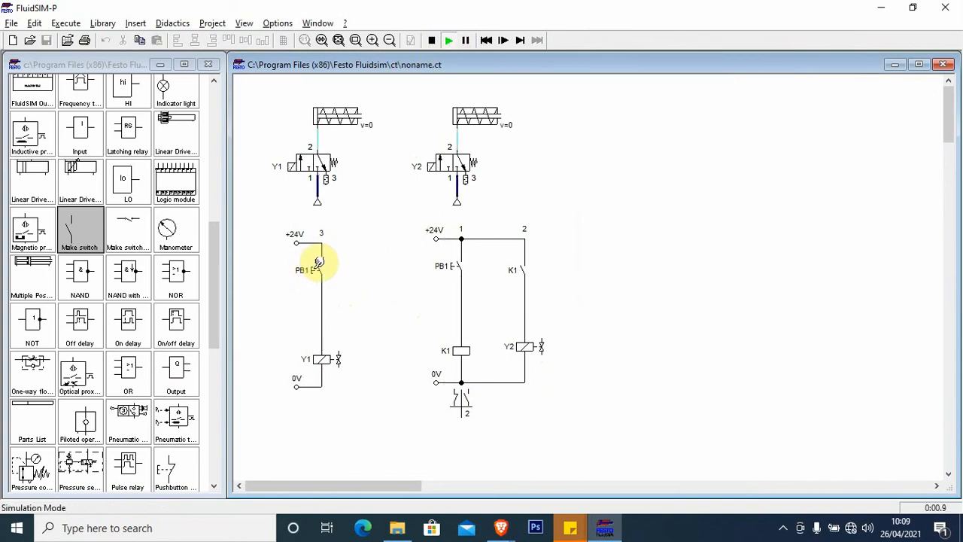
left_click(321, 264)
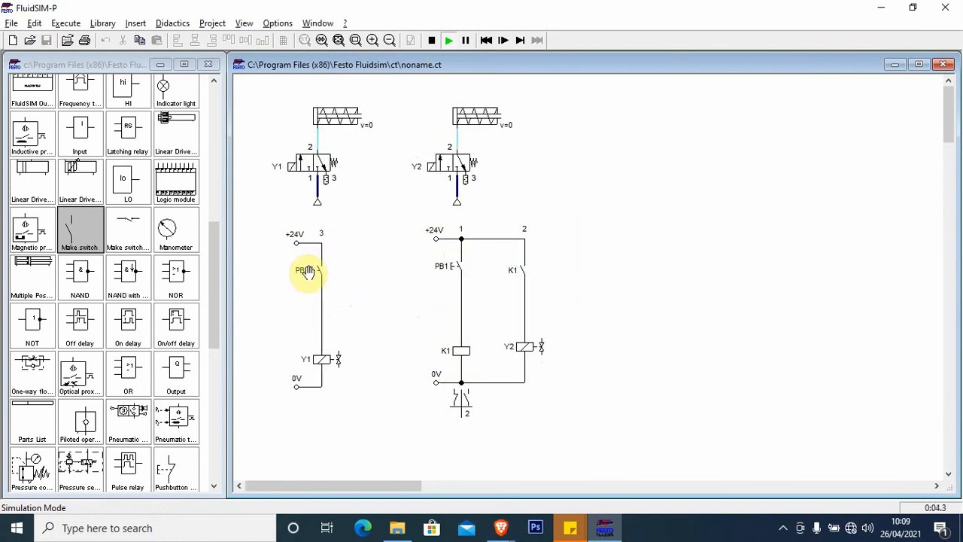
left_click(463, 262)
left_click(431, 40)
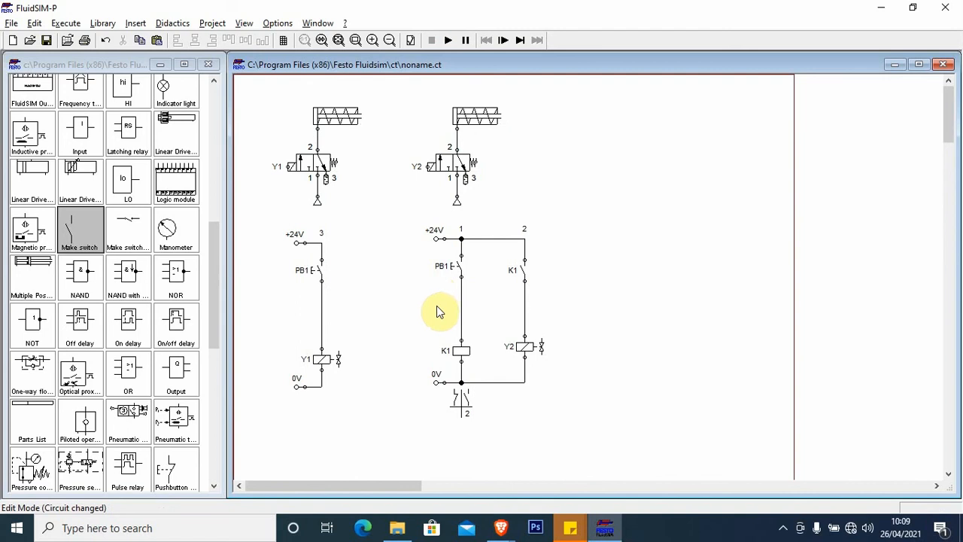
- Relabel the pushbutton above relay coil K1 as PB2
double_click(456, 268)
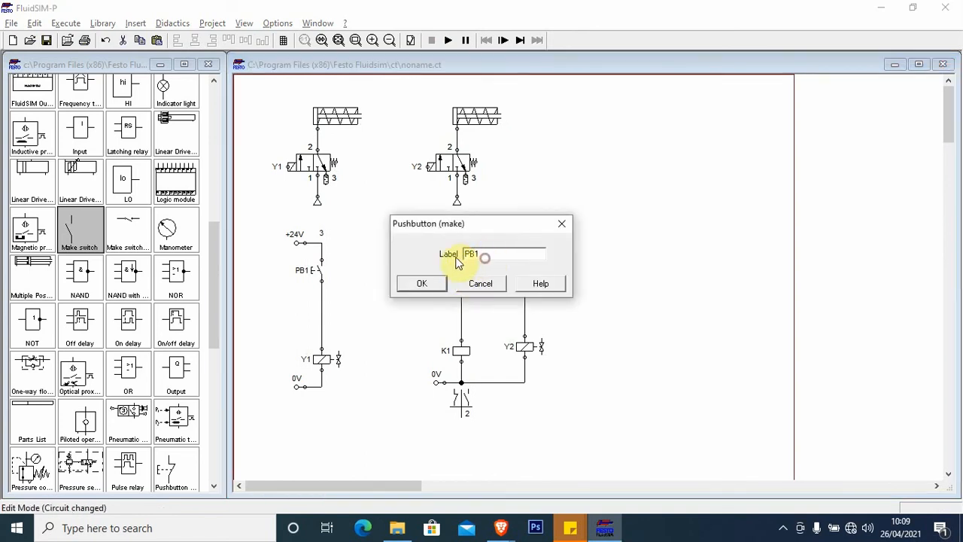
key("BackSpace")
type("2")
key("Return")
left_click(575, 227)
- Simulate the circuits, operating PB1 and PB2 separately to test each cylinder, and stop the simulation
left_click(447, 41)
left_click(325, 261)
left_click(459, 259)
left_click(461, 257)
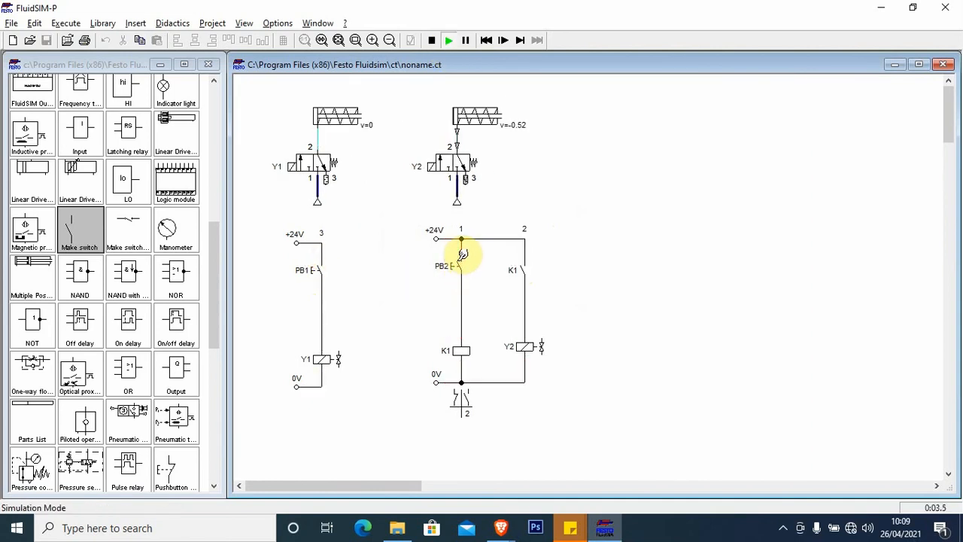
left_click(462, 258)
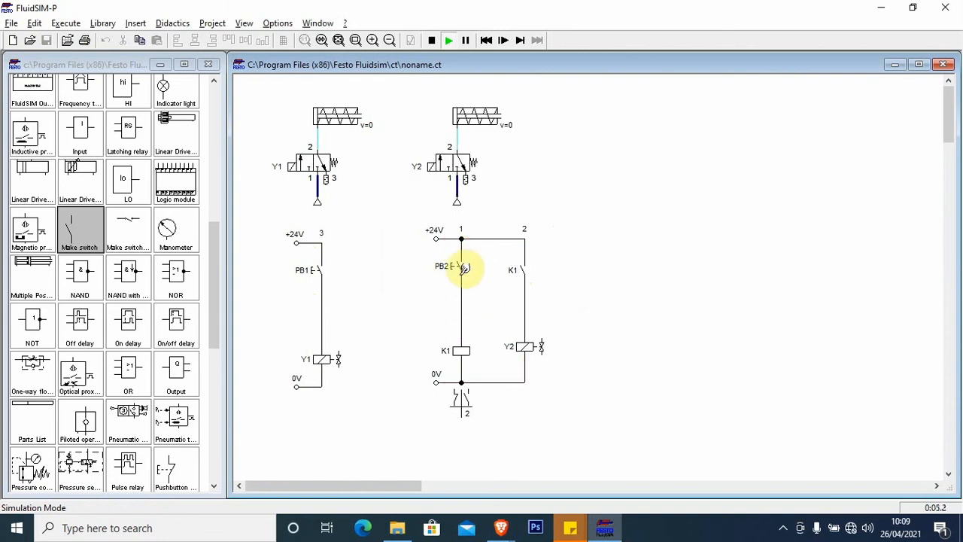
left_click(461, 262)
left_click(463, 261)
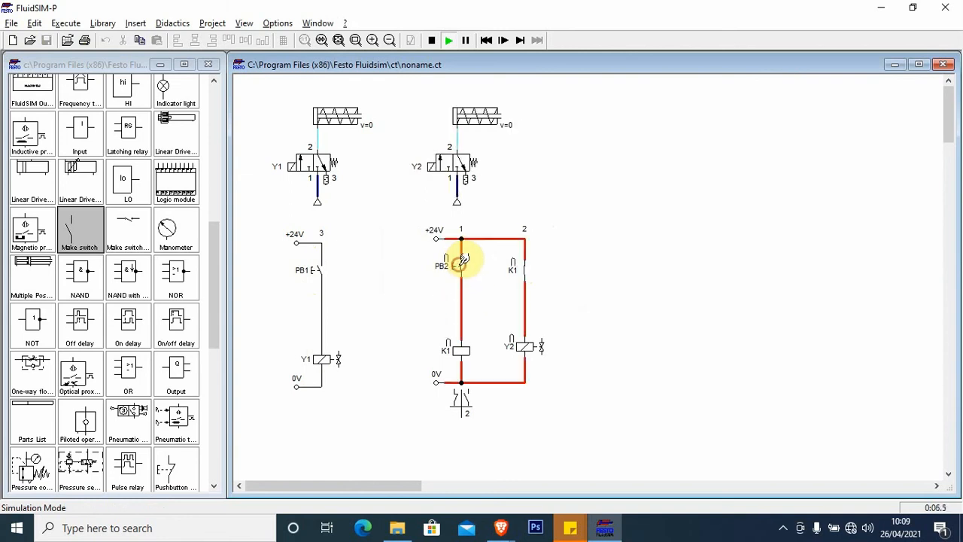
left_click(431, 40)
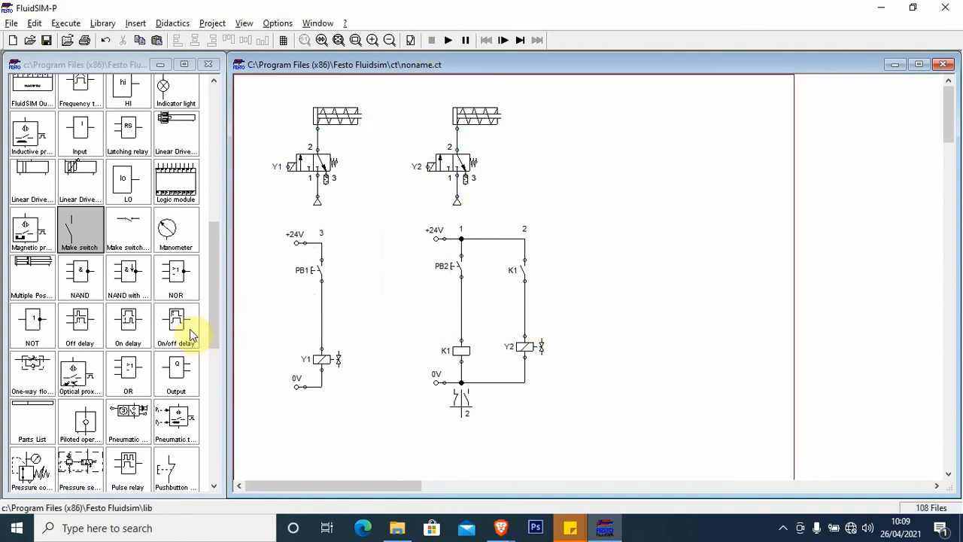
- Duplicate the K1 make switch between the two relay branches and wire the copy in parallel with pushbutton PB2
left_click(521, 270)
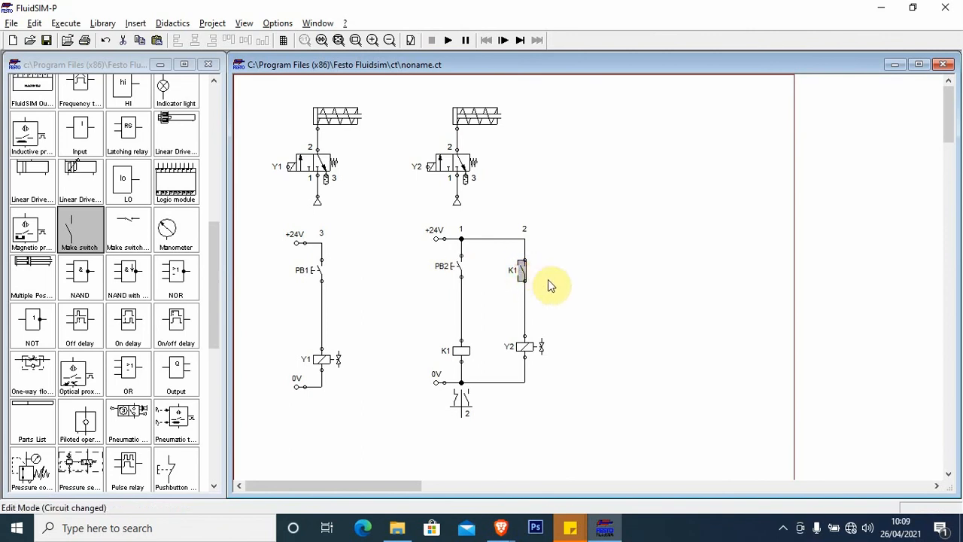
key("ctrl+c")
key("ctrl+v")
left_click_drag(611, 310, 488, 239)
left_click(508, 262)
left_click_drag(491, 285, 460, 296)
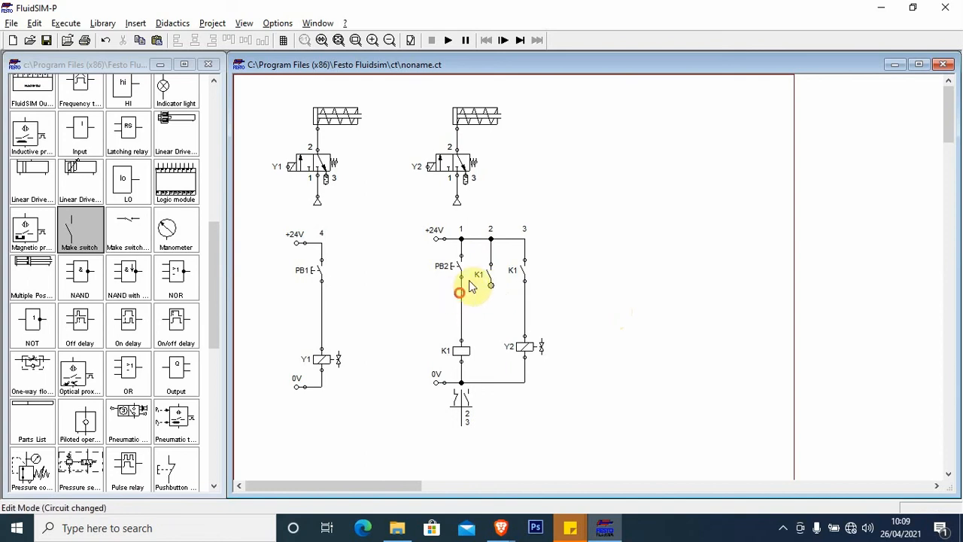
left_click_drag(490, 286, 463, 294)
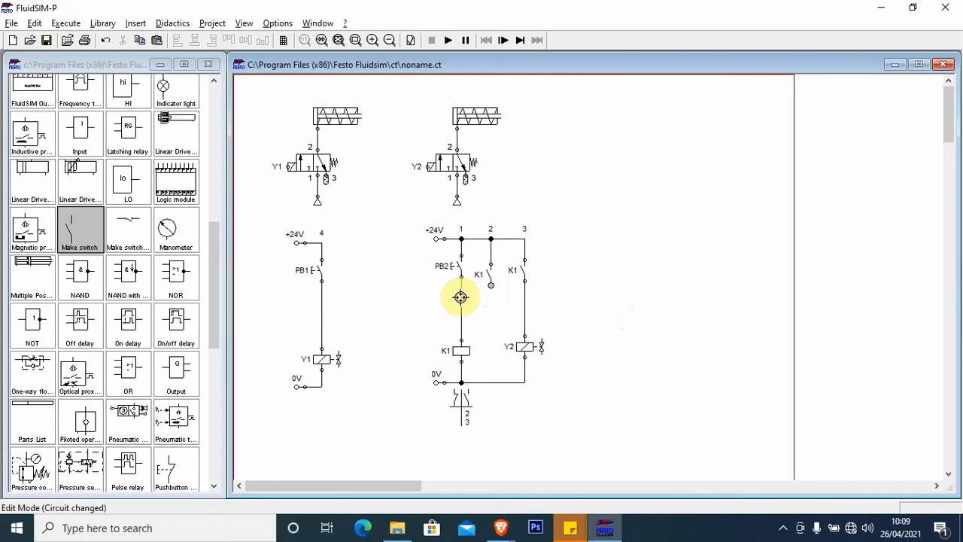
left_click_drag(460, 297, 460, 298)
- Simulate the relay circuit with the parallel K1 contact by actuating PB2, and stop the simulation
left_click(448, 39)
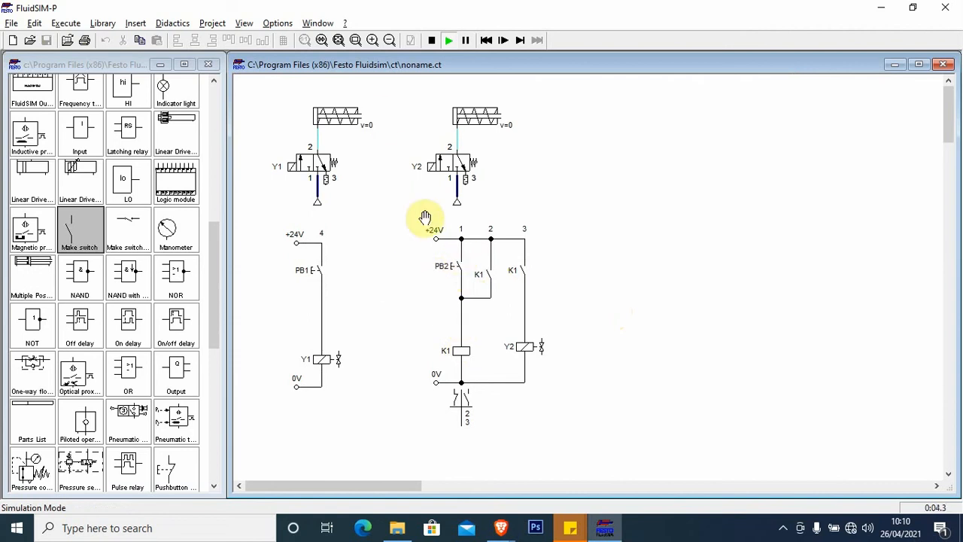
left_click(456, 263)
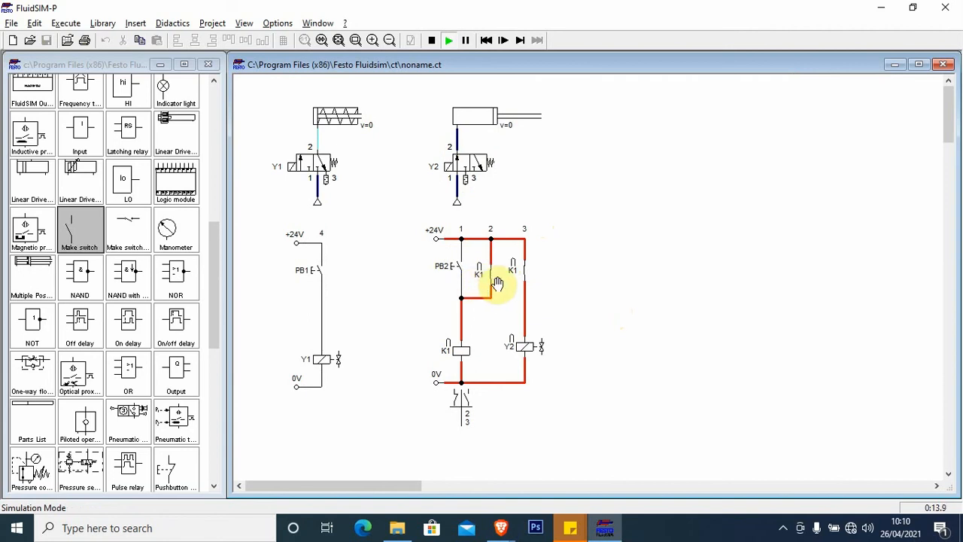
left_click(458, 265)
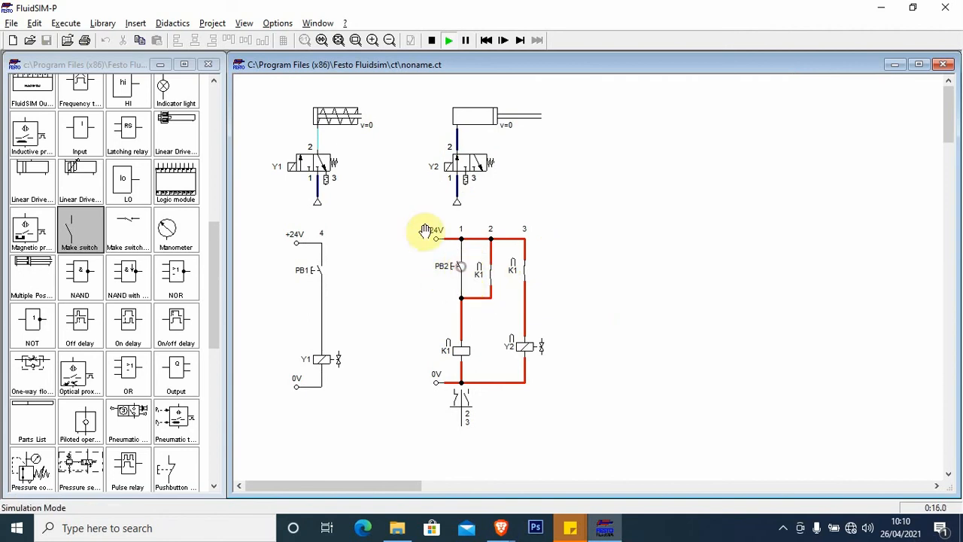
left_click(432, 40)
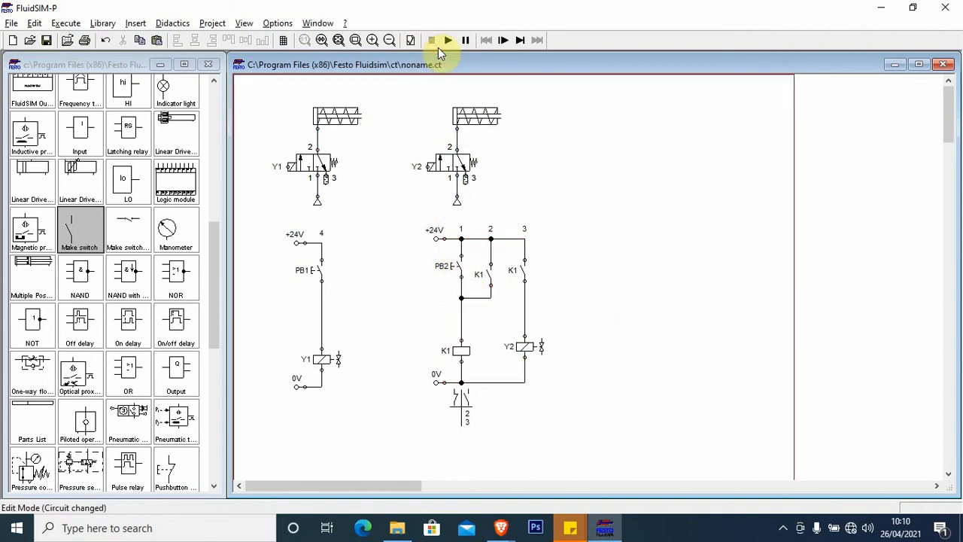